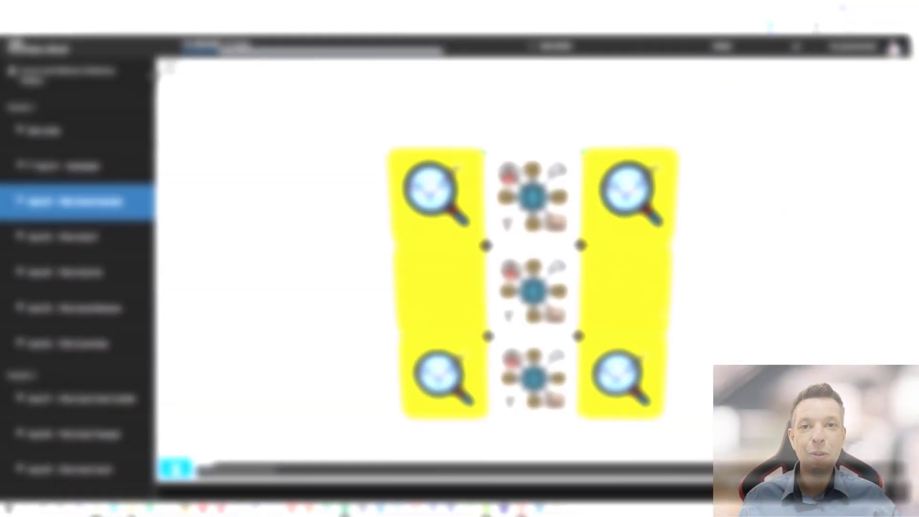
Start playing the Aula 22 – Filtro Excel Relatórios lesson video
{"action": "left_click", "coordinate": [176, 468]}
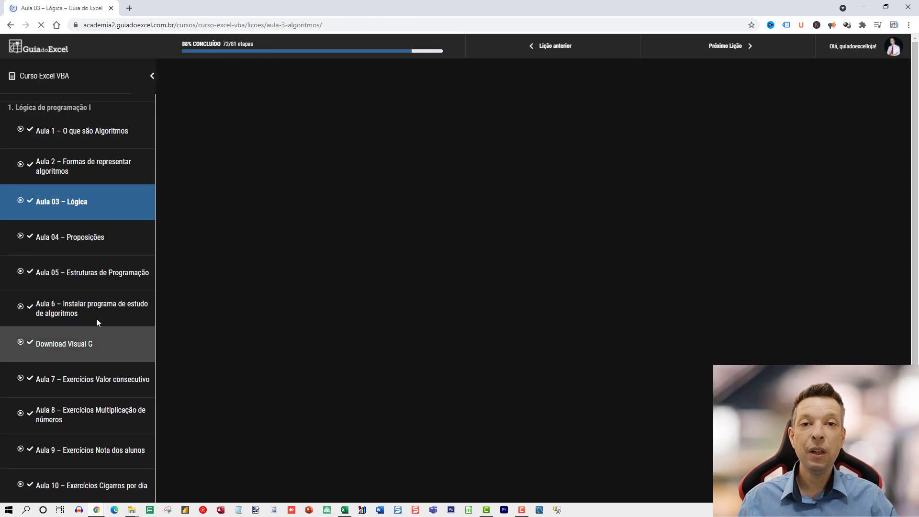
Scroll down the Aula 03 – Lógica lesson sidebar in the Curso Excel VBA page
{"action": "scroll", "coordinate": [77, 364], "scroll_direction": "down", "scroll_amount": 7}
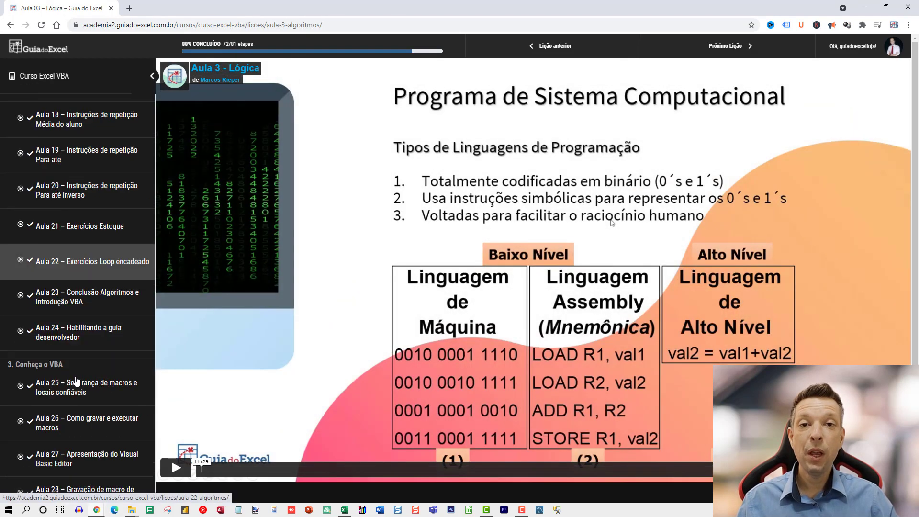
{"action": "scroll", "coordinate": [72, 365], "scroll_direction": "down", "scroll_amount": 3}
{"action": "scroll", "coordinate": [69, 366], "scroll_direction": "down", "scroll_amount": 7}
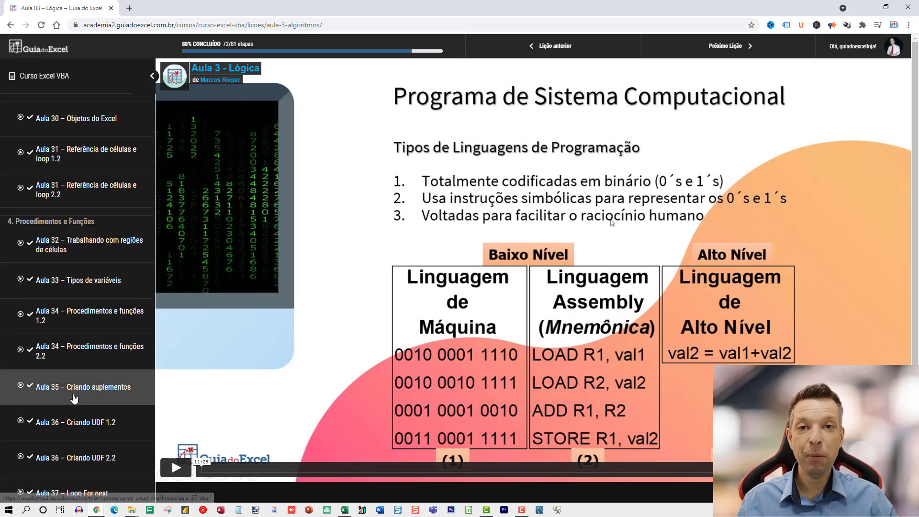
{"action": "scroll", "coordinate": [74, 391], "scroll_direction": "down", "scroll_amount": 7}
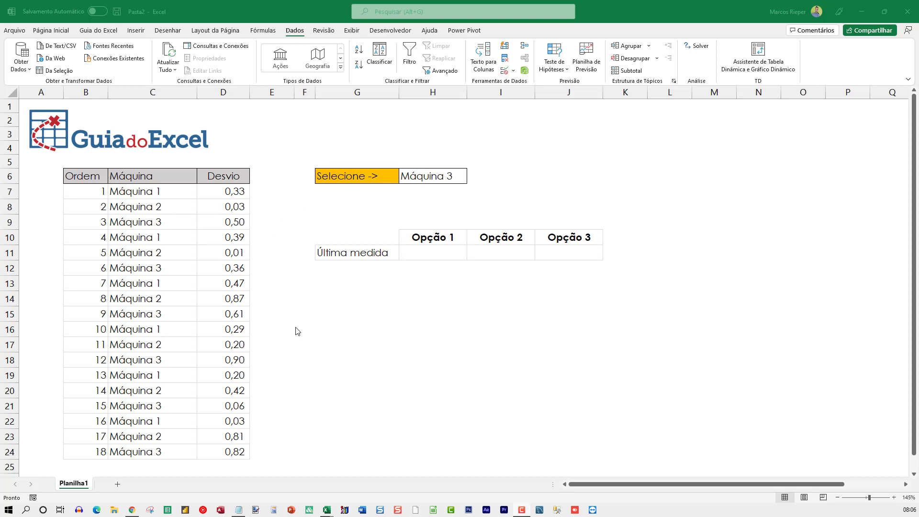
{"action": "left_click", "coordinate": [231, 451]}
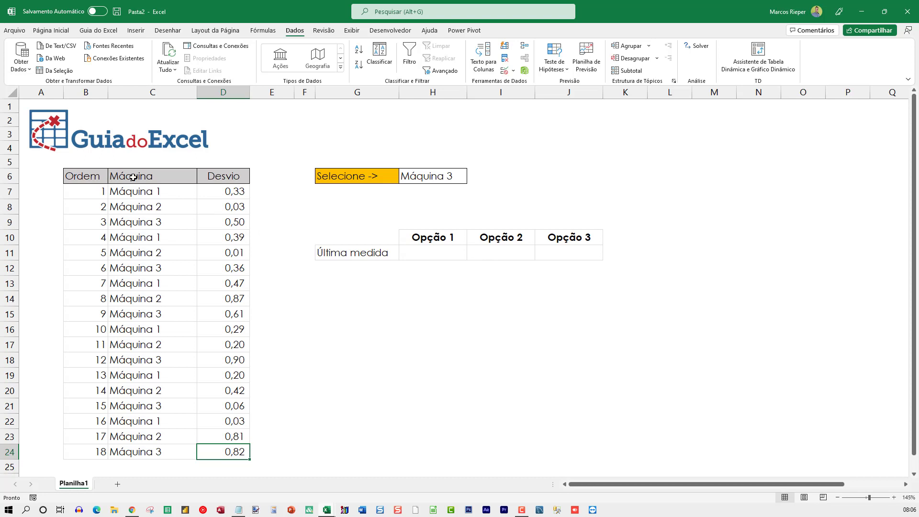
{"action": "left_click_drag", "start_coordinate": [134, 177], "coordinate": [131, 458]}
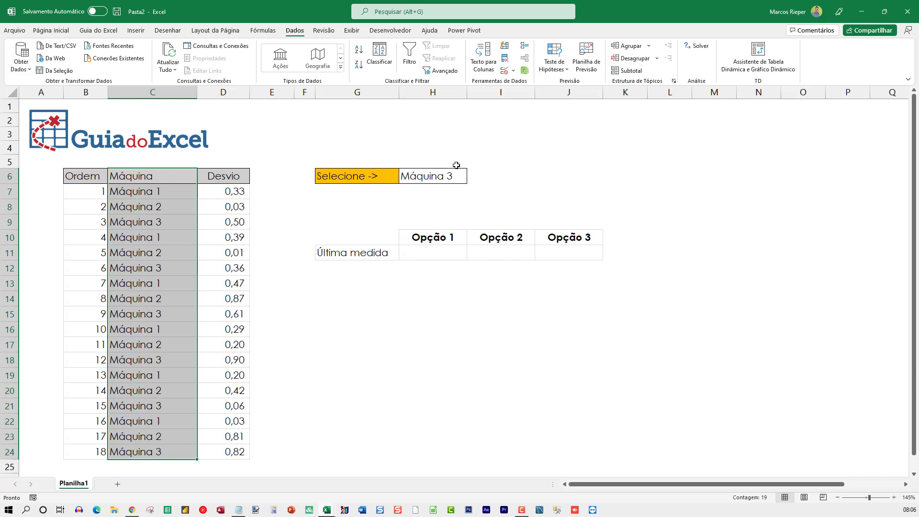
{"action": "left_click", "coordinate": [445, 176]}
{"action": "left_click", "coordinate": [471, 179]}
{"action": "left_click", "coordinate": [450, 180]}
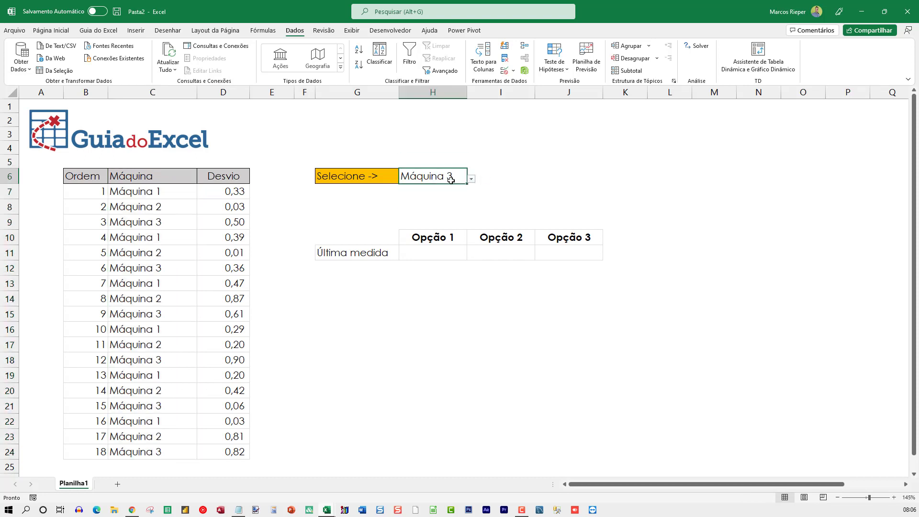
{"action": "left_click_drag", "start_coordinate": [154, 191], "coordinate": [137, 456]}
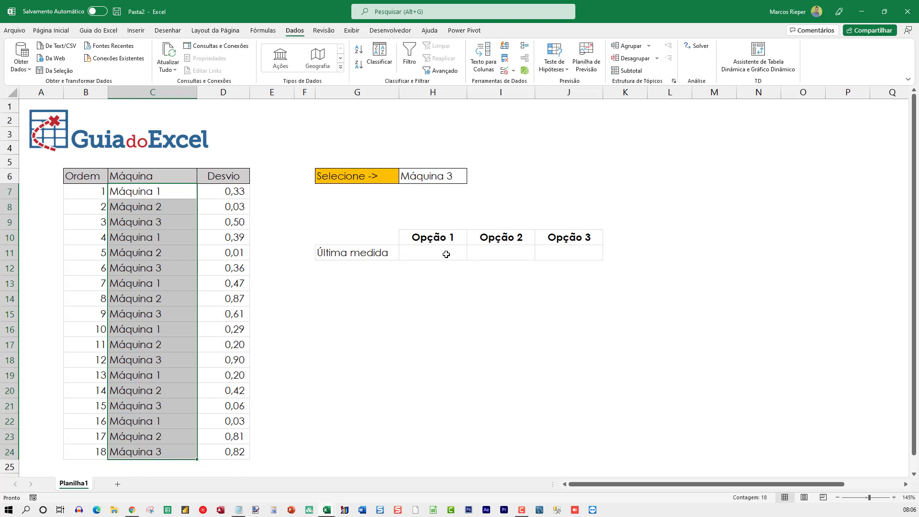
{"action": "mouse_move", "coordinate": [86, 176]}
{"action": "left_mouse_down"}
{"action": "mouse_move", "coordinate": [231, 376]}
{"action": "mouse_move", "coordinate": [223, 452]}
{"action": "left_mouse_up"}
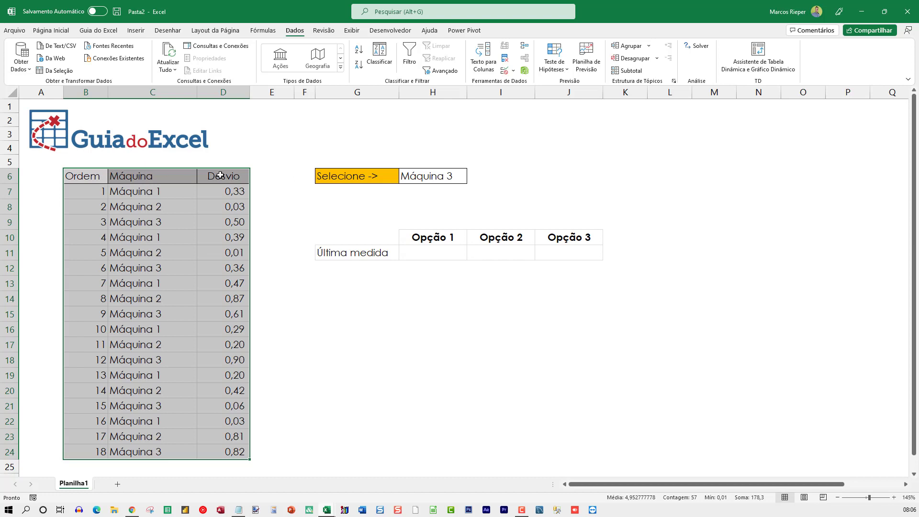
Sort the B6:D24 table by Máquina and highlight the grouped Máquina 3 rows
{"action": "left_click", "coordinate": [380, 59]}
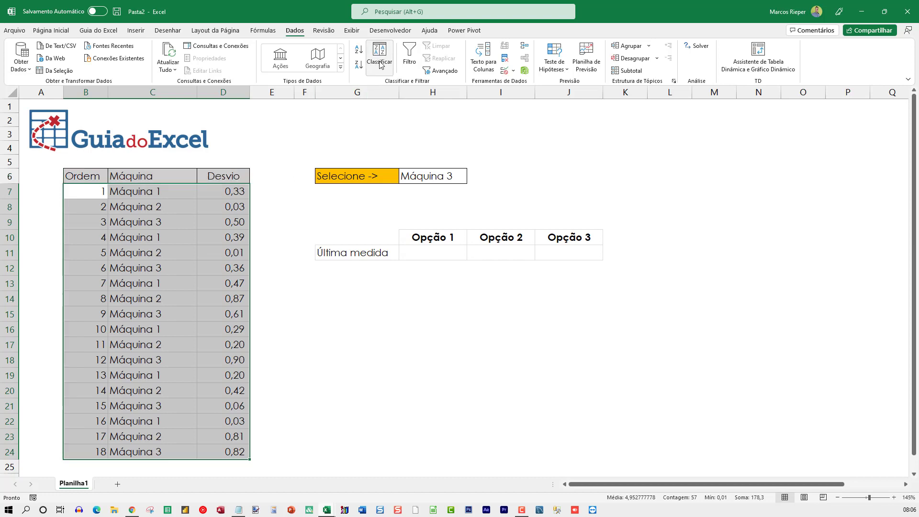
{"action": "left_click", "coordinate": [342, 223]}
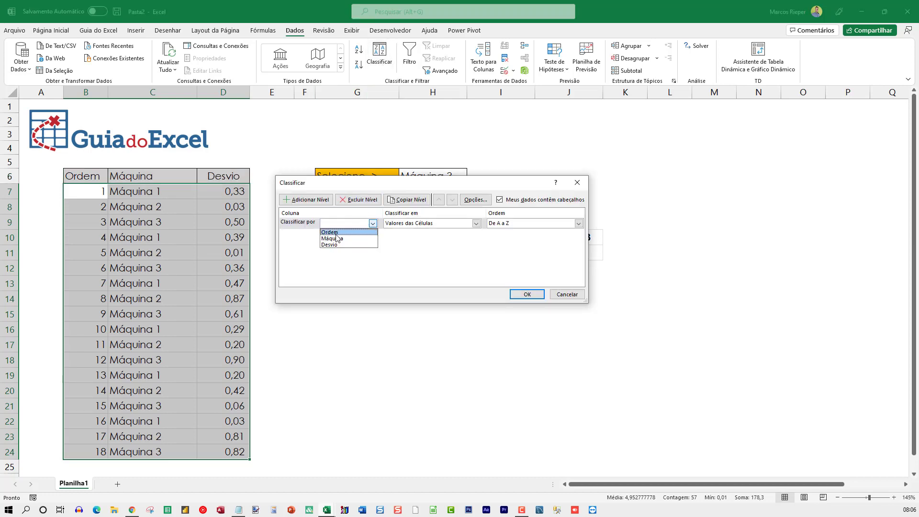
{"action": "left_click", "coordinate": [335, 238]}
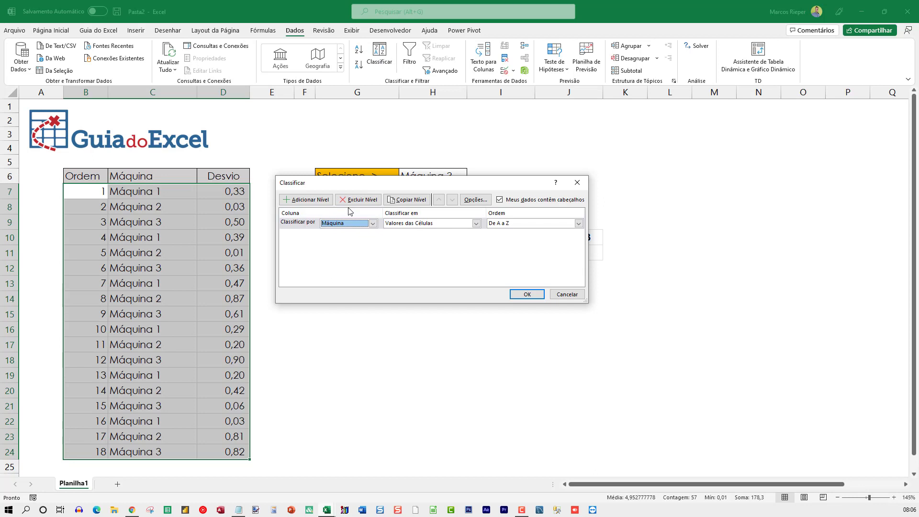
{"action": "left_click", "coordinate": [526, 294]}
{"action": "left_click", "coordinate": [158, 210]}
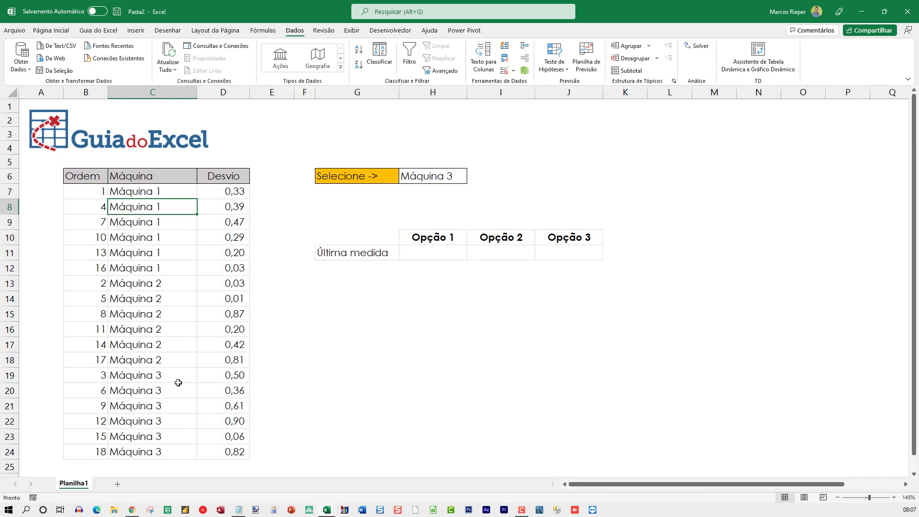
{"action": "left_click_drag", "start_coordinate": [146, 376], "coordinate": [135, 448]}
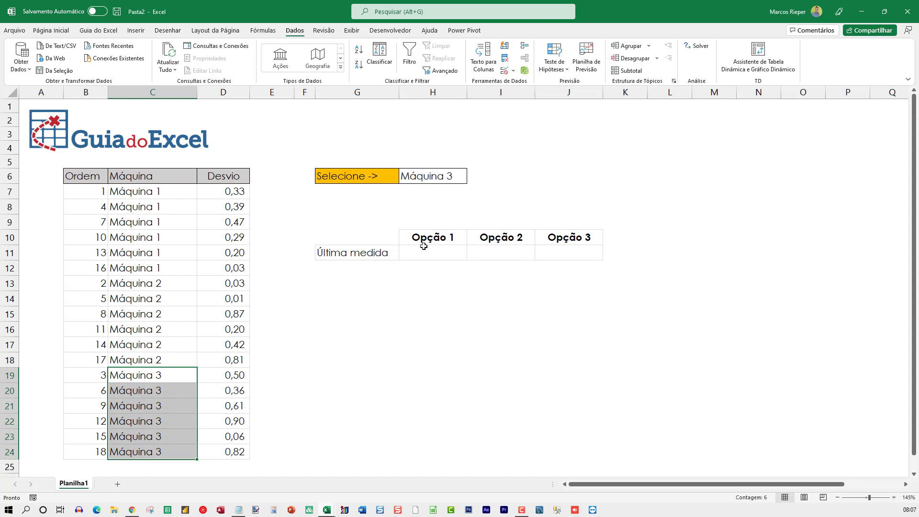
Enter =PROCV($H$6;$C$7:$D$24;2;1) in H11 for Opção 1, returning 0,82 for Máquina 3
{"action": "left_click", "coordinate": [424, 250]}
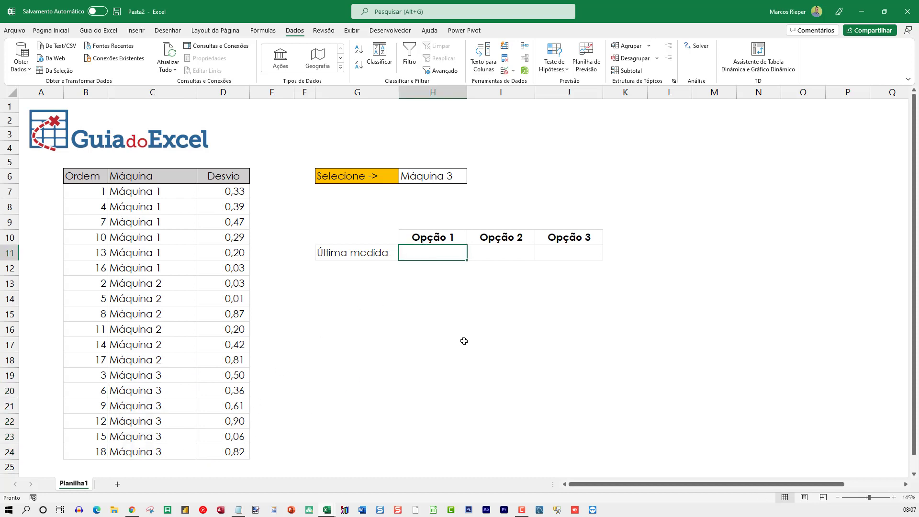
{"action": "type", "text": "="}
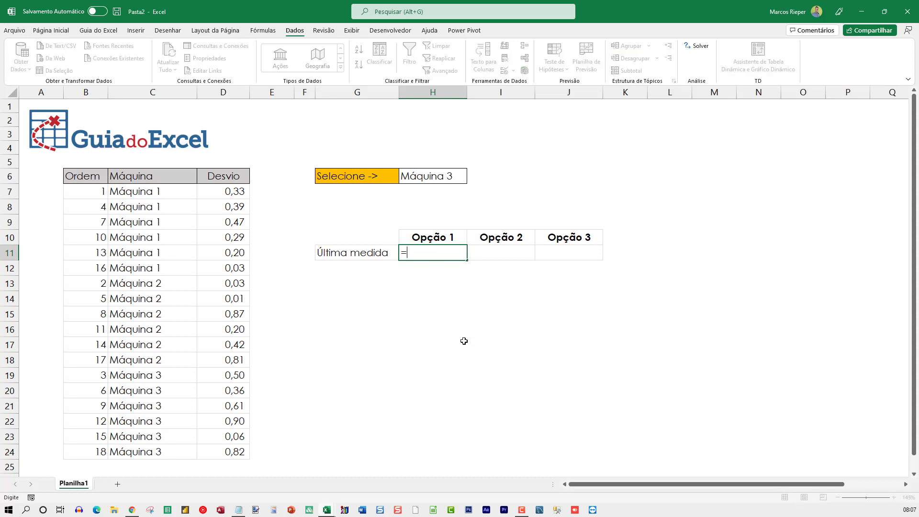
{"action": "type", "text": "procv"}
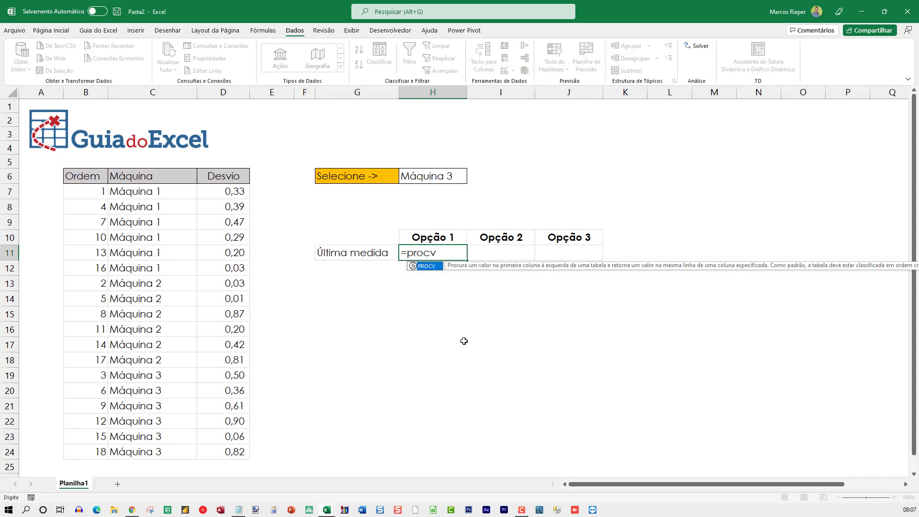
{"action": "type", "text": "("}
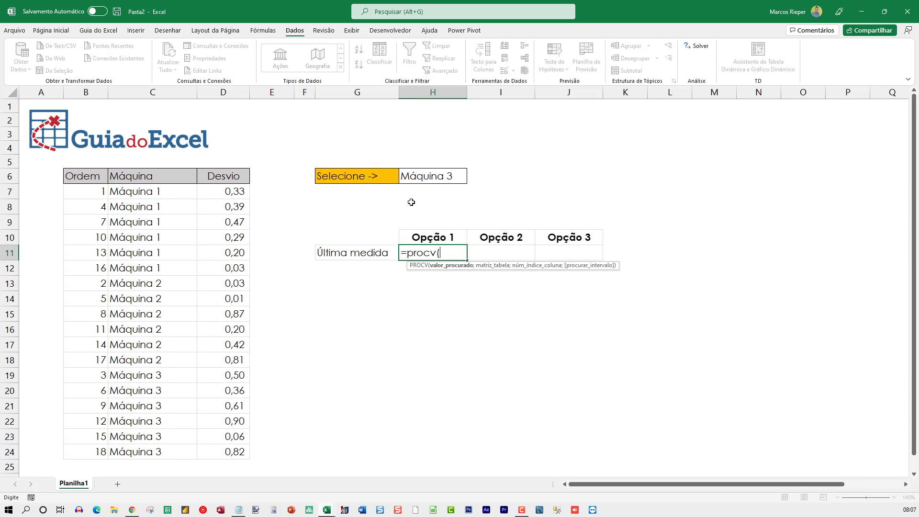
{"action": "left_click", "coordinate": [419, 176]}
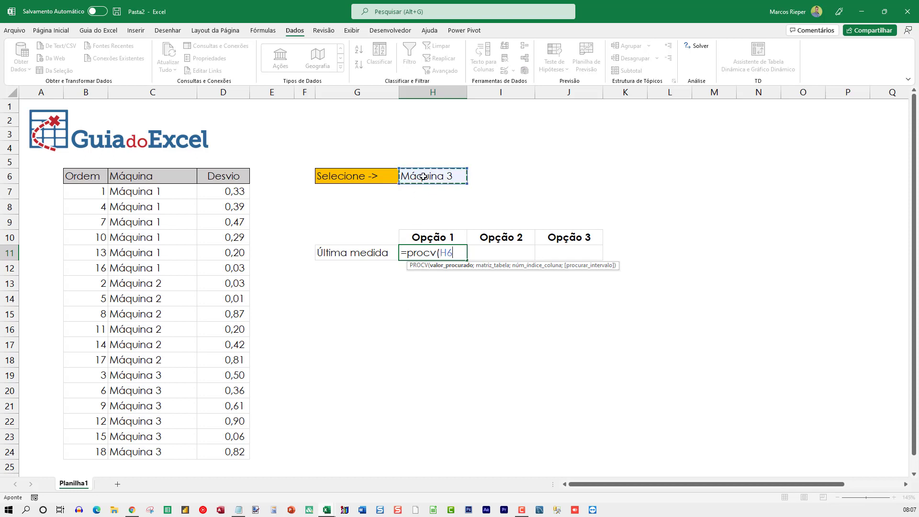
{"action": "key", "text": "F4"}
{"action": "type", "text": "$H$6;"}
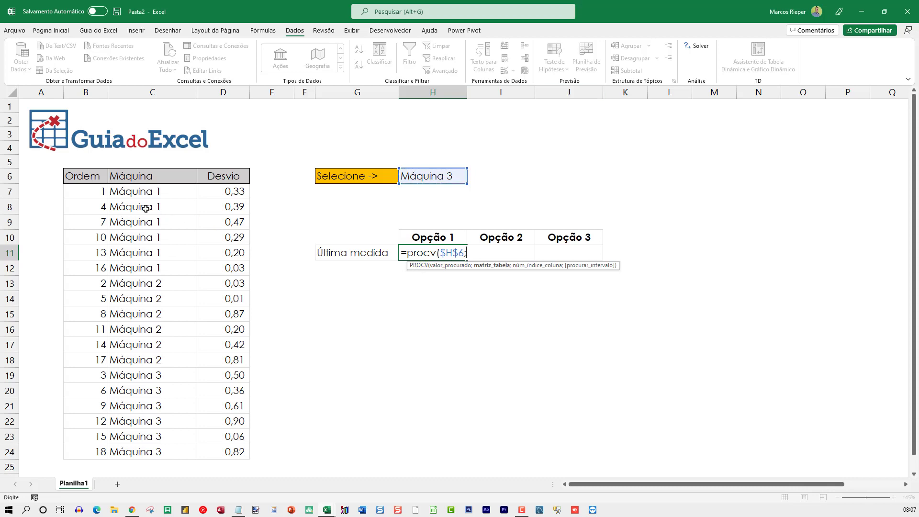
{"action": "left_click_drag", "start_coordinate": [129, 193], "coordinate": [210, 452]}
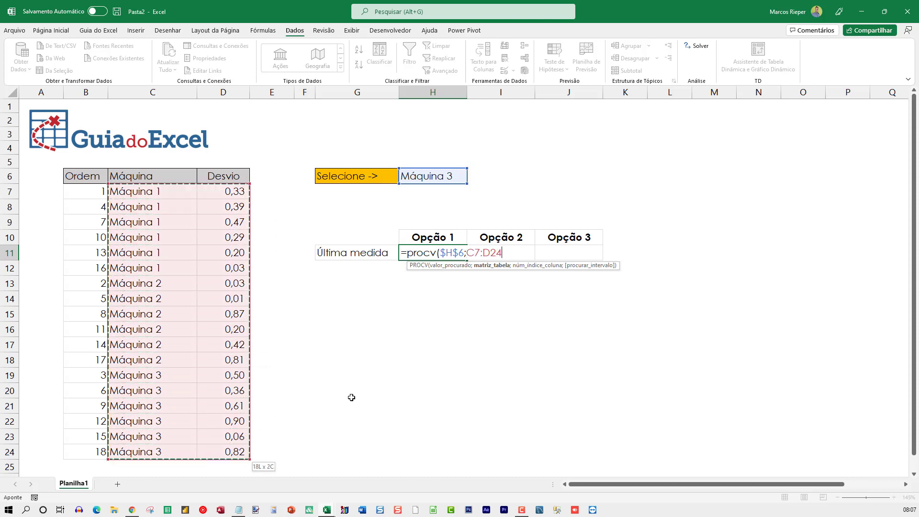
{"action": "key", "text": "F4"}
{"action": "type", "text": "$D$24;2"}
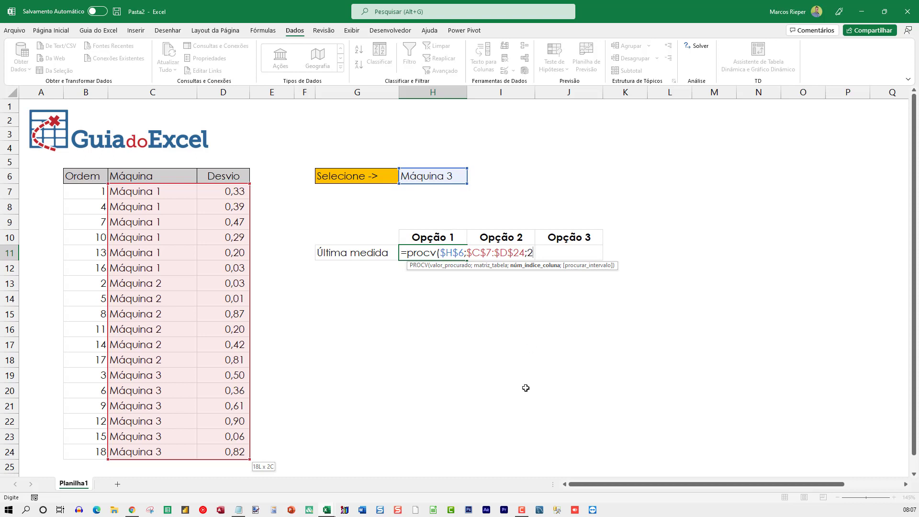
{"action": "type", "text": ";"}
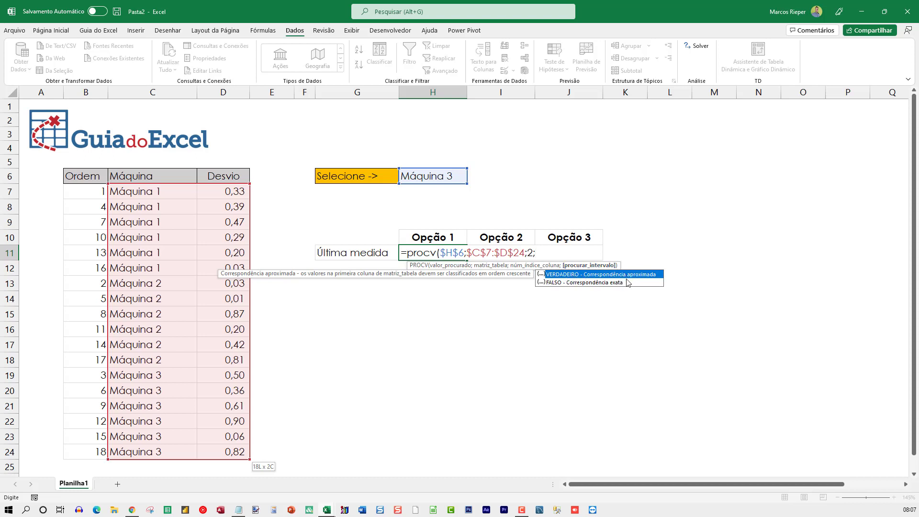
{"action": "type", "text": "1"}
{"action": "type", "text": ")"}
{"action": "key", "text": "Return"}
{"action": "key", "text": "Up"}
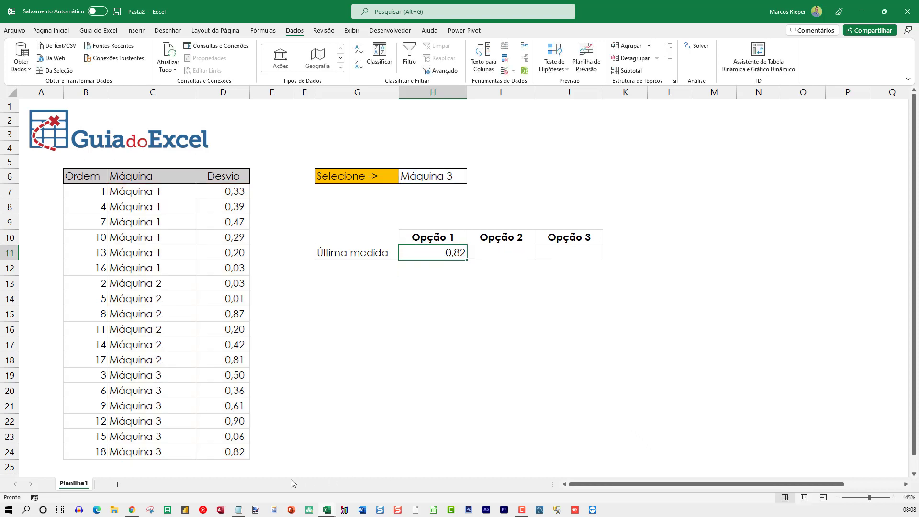
Check Opção 1 against the last Desvio for Máquina 3 (0,82), then Máquina 2 (0,81)
{"action": "left_click", "coordinate": [229, 458]}
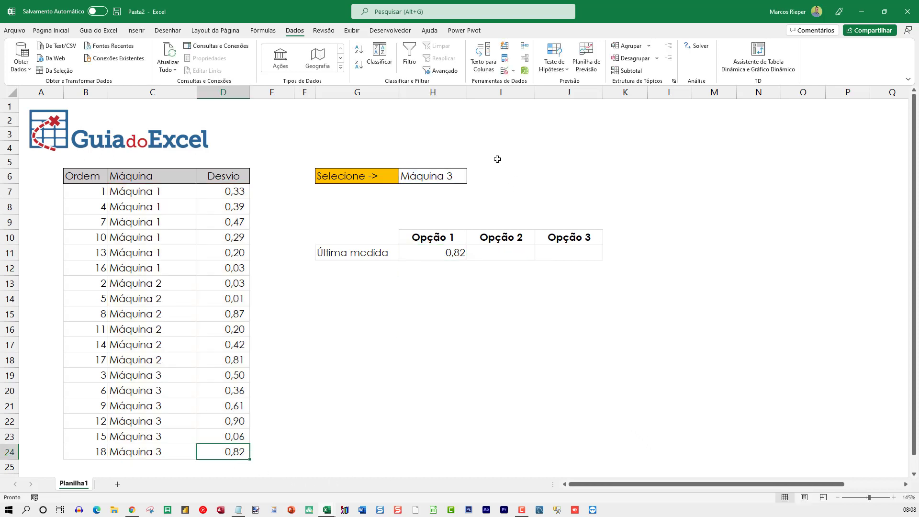
{"action": "left_click", "coordinate": [448, 177]}
{"action": "left_click", "coordinate": [472, 180]}
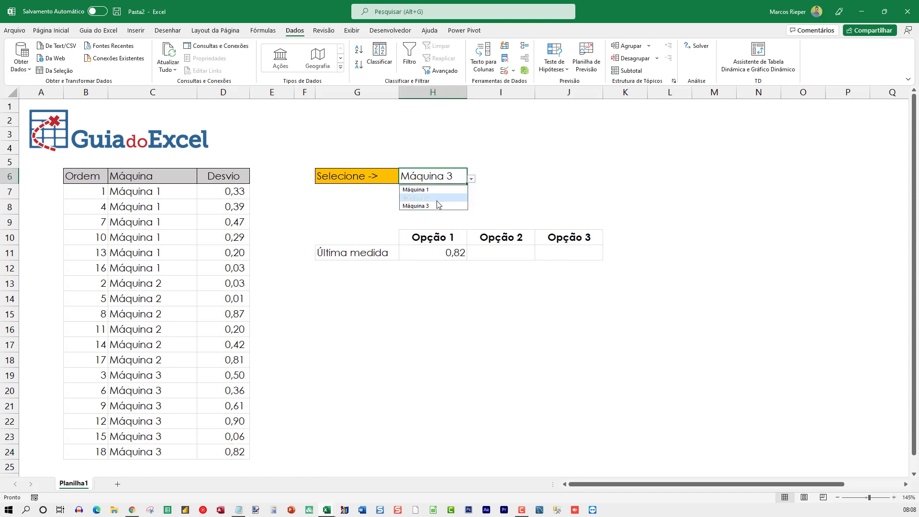
{"action": "left_click", "coordinate": [455, 197]}
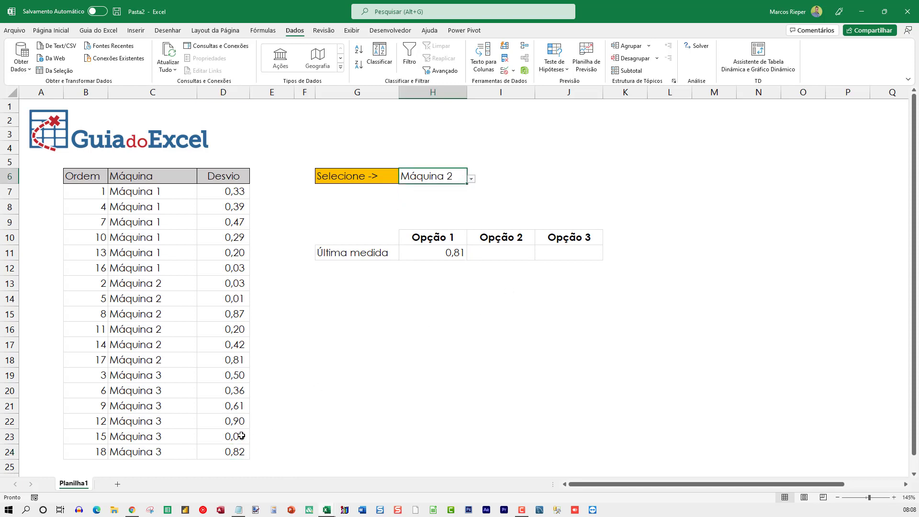
{"action": "left_click", "coordinate": [234, 362]}
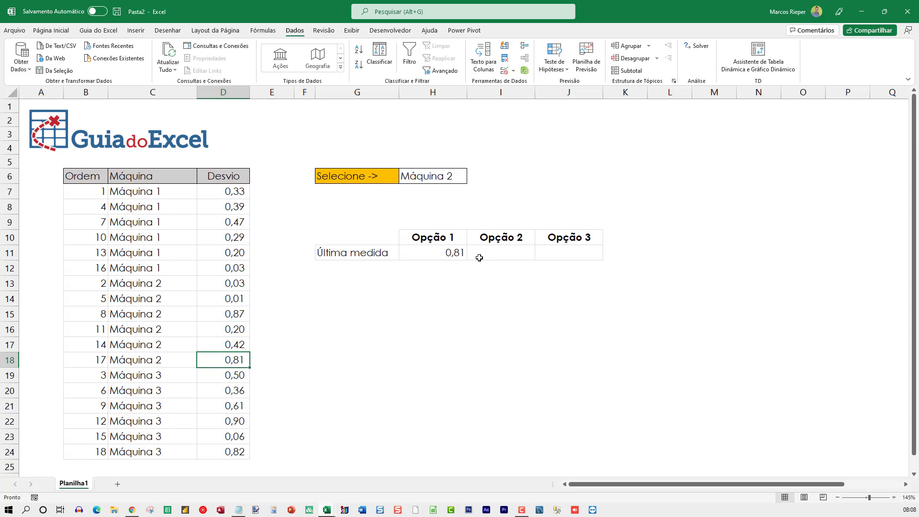
Switch the selector to Máquina 1, confirm Opção 1 shows 0,03, and mark the C7:D24 lookup range
{"action": "left_click", "coordinate": [455, 175]}
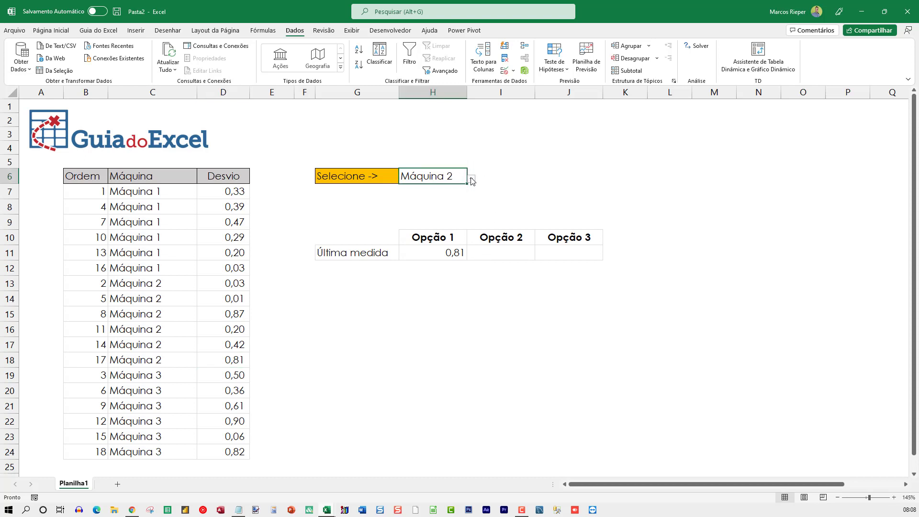
{"action": "left_click", "coordinate": [472, 181]}
{"action": "left_click", "coordinate": [433, 190]}
{"action": "left_click", "coordinate": [234, 269]}
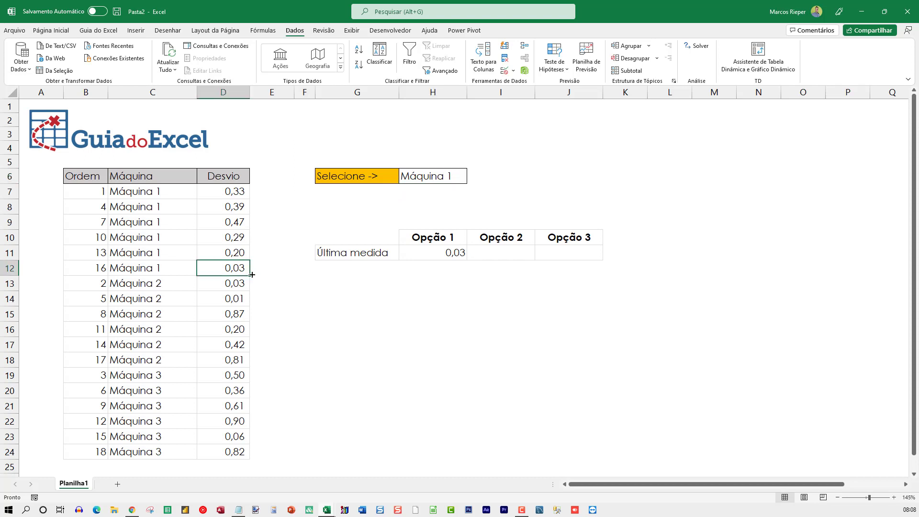
{"action": "left_click", "coordinate": [441, 254]}
{"action": "left_click_drag", "start_coordinate": [135, 194], "coordinate": [217, 456]}
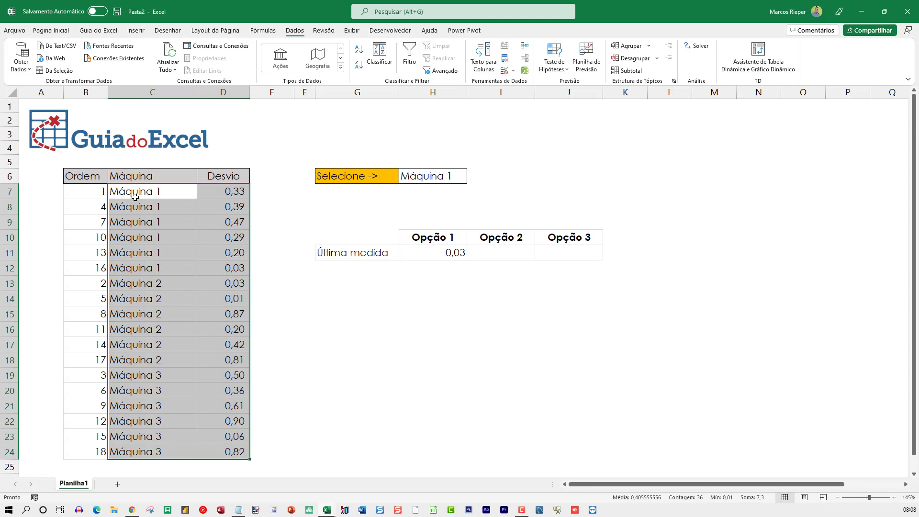
Re-sort the table ascending by Ordem (1–18), so Opção 1 shows 0,39 for Máquina 1
{"action": "left_click", "coordinate": [88, 177]}
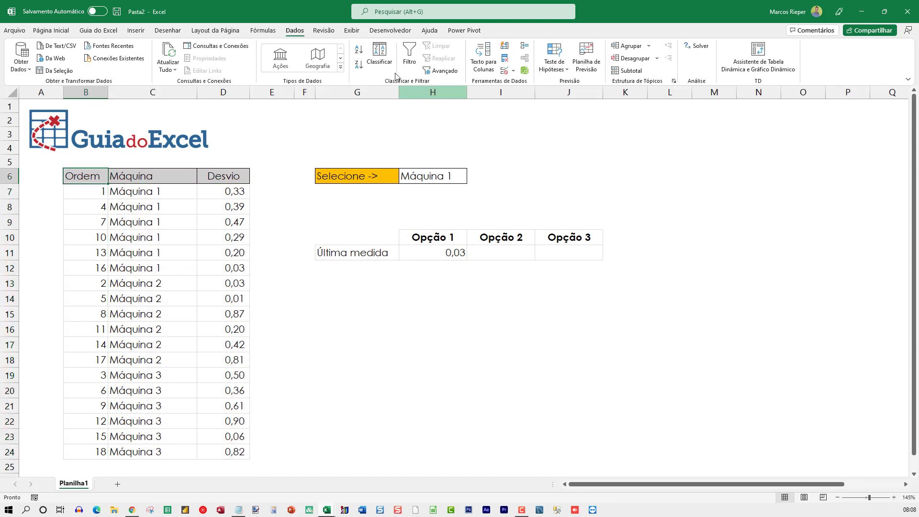
{"action": "left_click", "coordinate": [358, 51]}
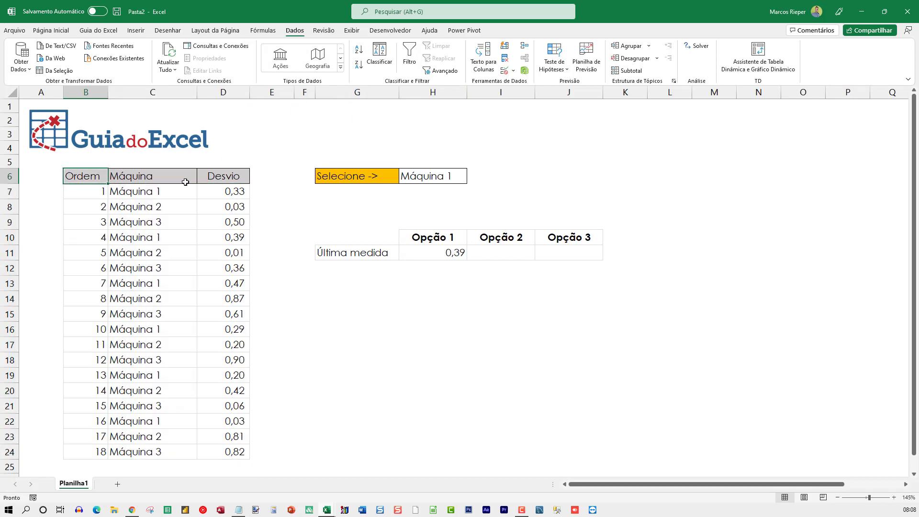
{"action": "left_click", "coordinate": [446, 252]}
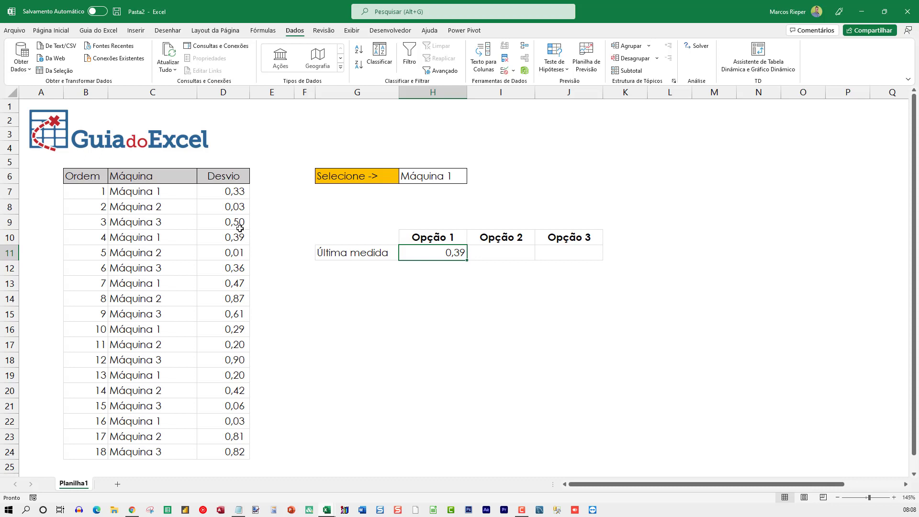
Mark Máquina 1's 0,39 row, then select Máquina 2 and match Opção 1's 0,01 to row 11
{"action": "left_click_drag", "start_coordinate": [232, 236], "coordinate": [96, 237]}
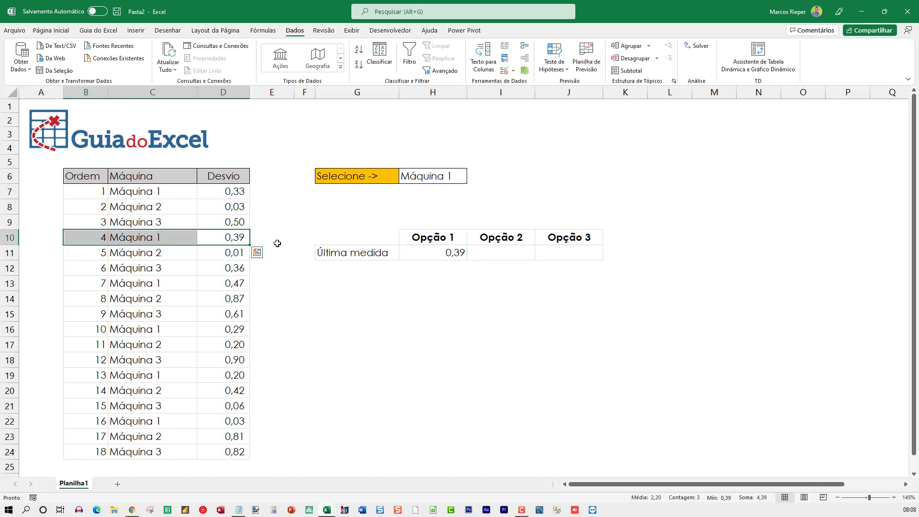
{"action": "left_click", "coordinate": [454, 175]}
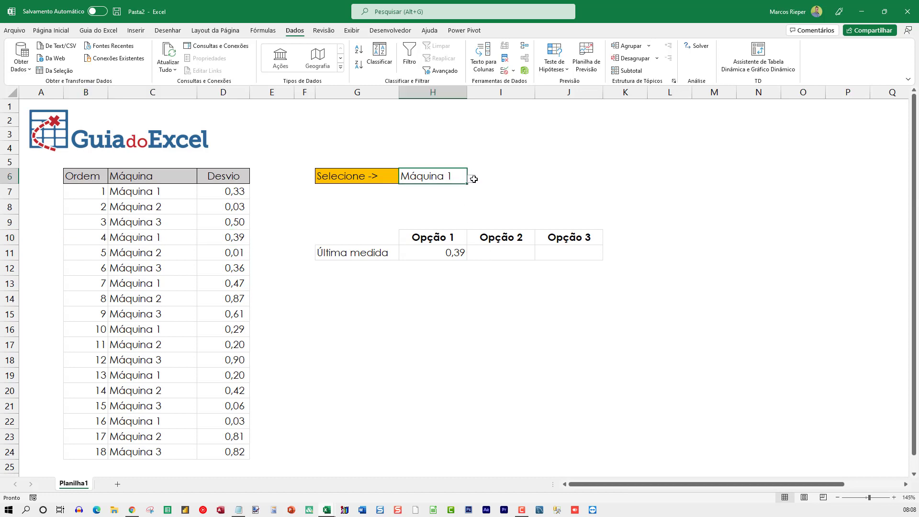
{"action": "left_click", "coordinate": [471, 179]}
{"action": "left_click", "coordinate": [421, 197]}
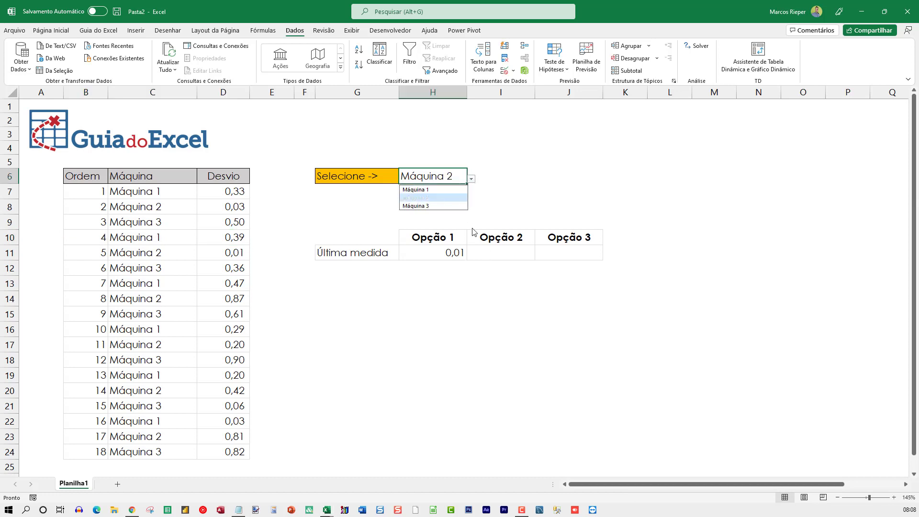
{"action": "left_click", "coordinate": [435, 250]}
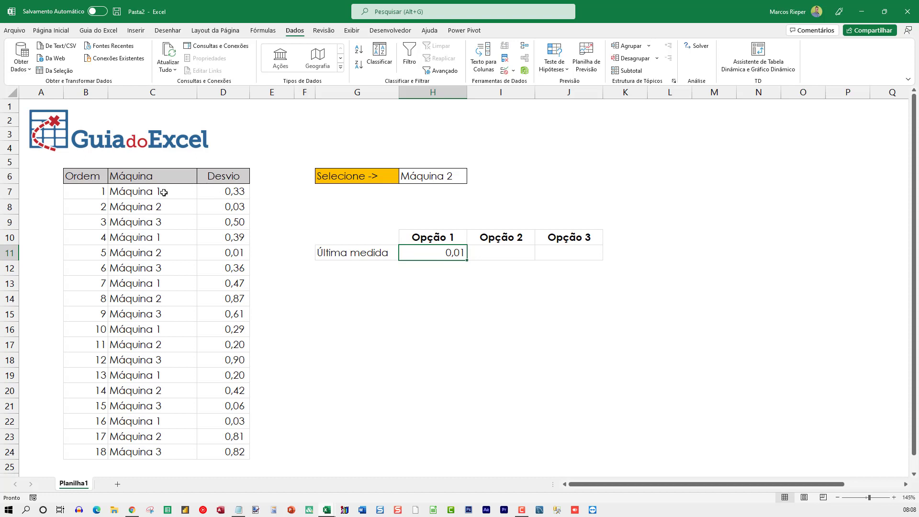
{"action": "left_click", "coordinate": [227, 253]}
{"action": "left_click", "coordinate": [155, 247]}
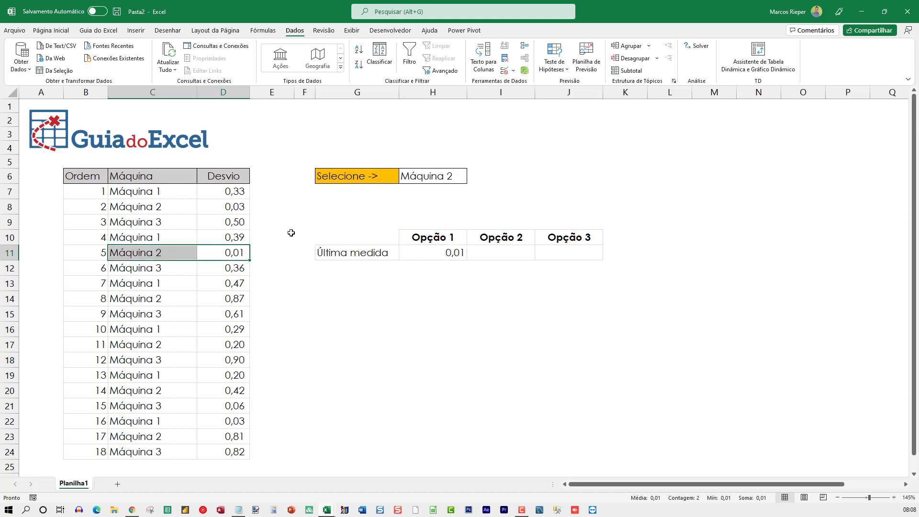
Select Máquina 3 and trace Opção 1's 0,61 to its matching row, not the last 0,82
{"action": "left_click", "coordinate": [458, 178]}
{"action": "left_click", "coordinate": [471, 180]}
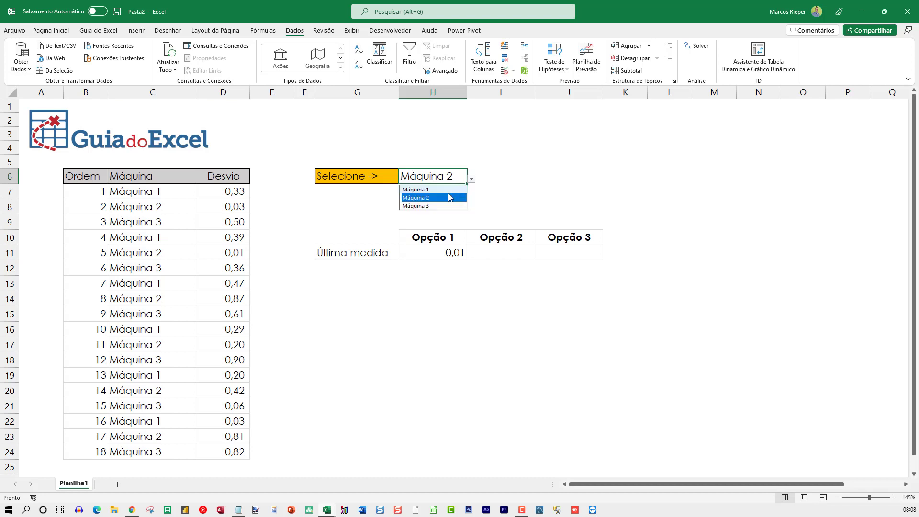
{"action": "left_click", "coordinate": [427, 206]}
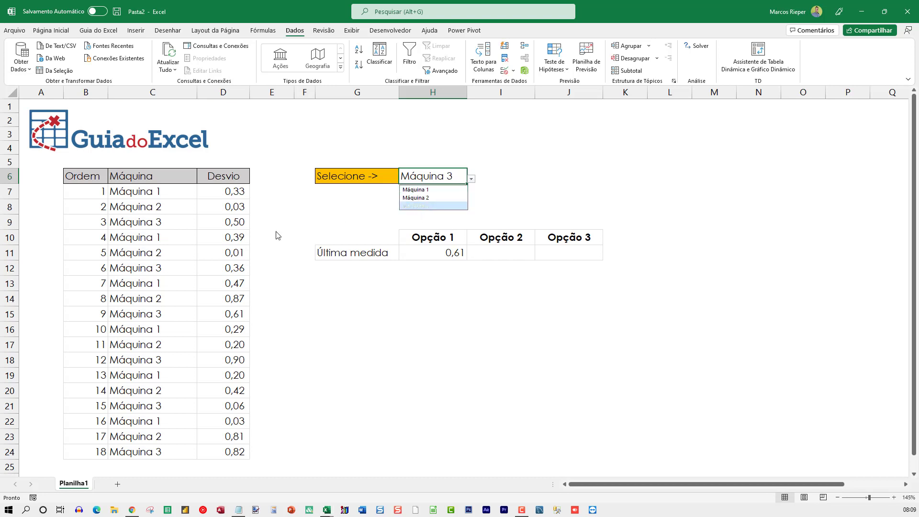
{"action": "left_click", "coordinate": [440, 254]}
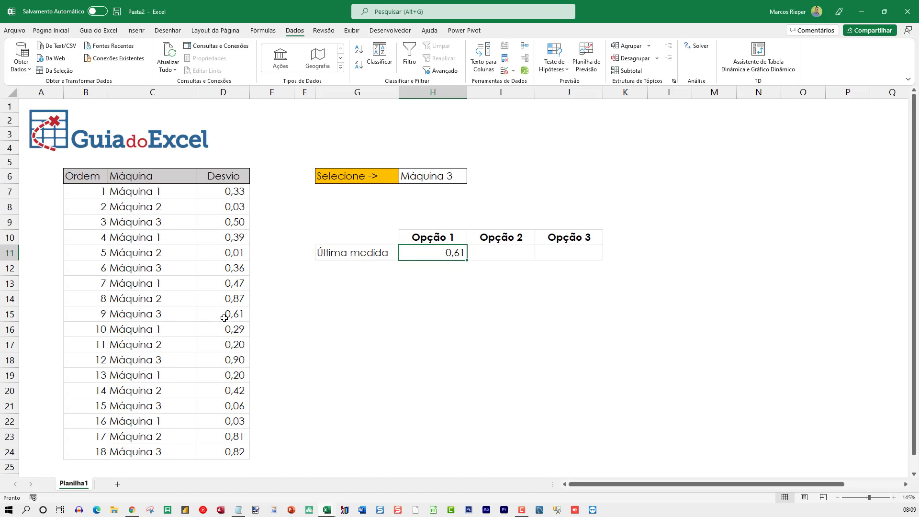
{"action": "left_click_drag", "start_coordinate": [222, 314], "coordinate": [102, 314]}
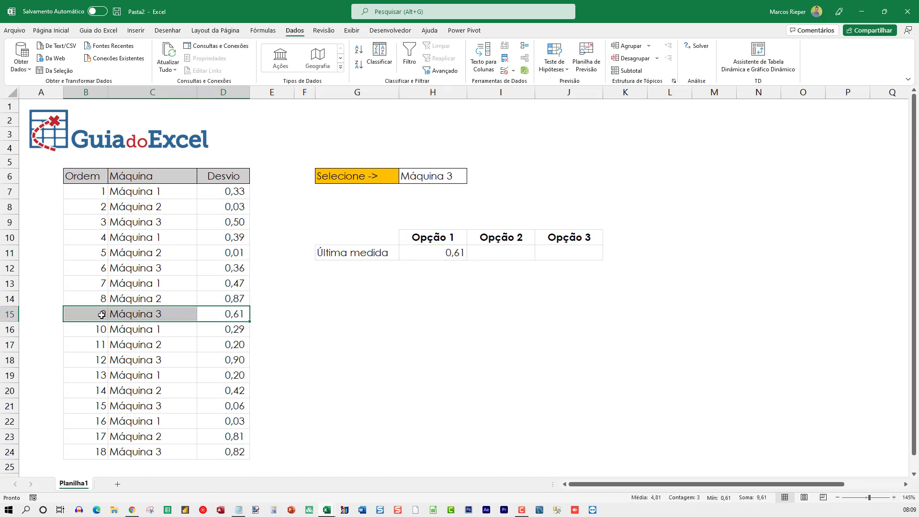
{"action": "left_click", "coordinate": [442, 258]}
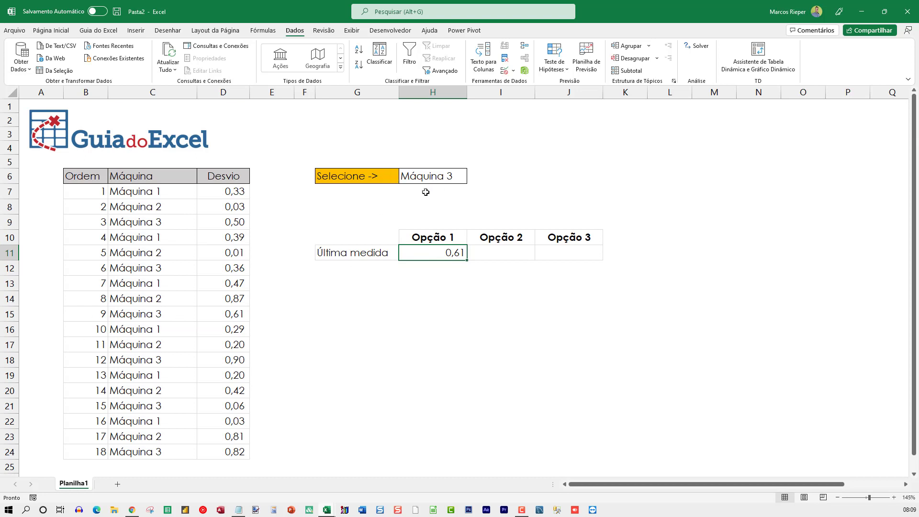
{"action": "double_click", "coordinate": [451, 253]}
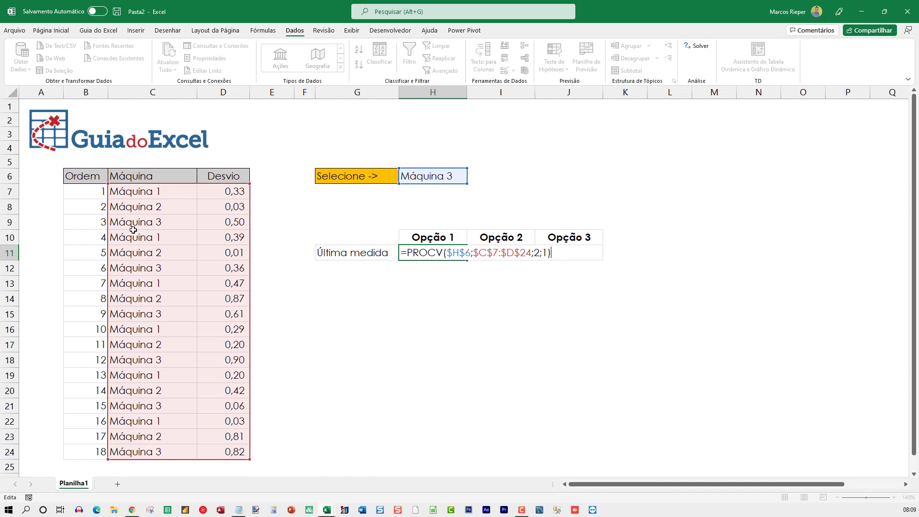
{"action": "key", "text": "Escape"}
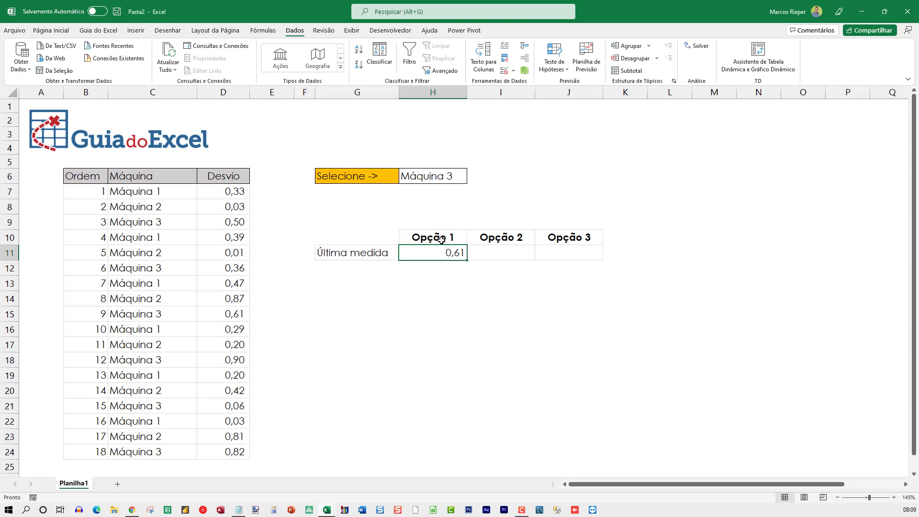
{"action": "left_click", "coordinate": [494, 257]}
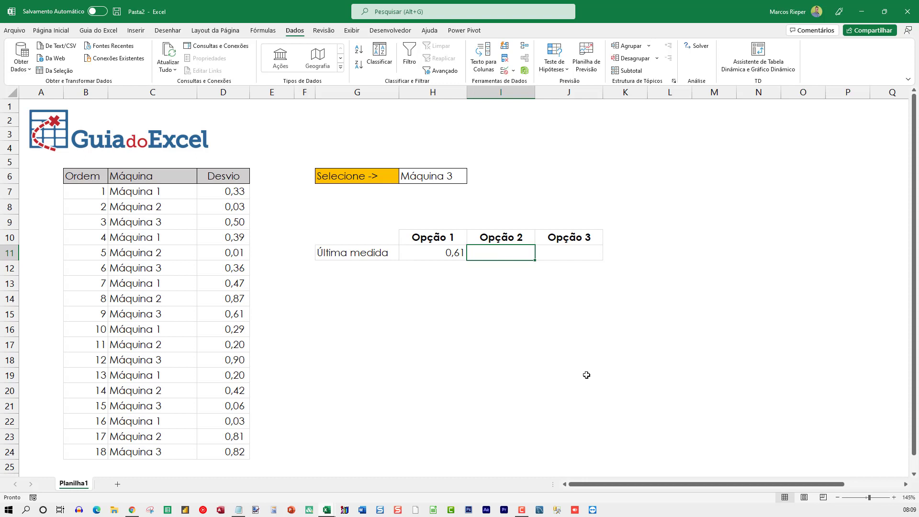
Begin the Opção 2 lookup formula in I11, typing =PROC(2;1/(
{"action": "type", "text": "="}
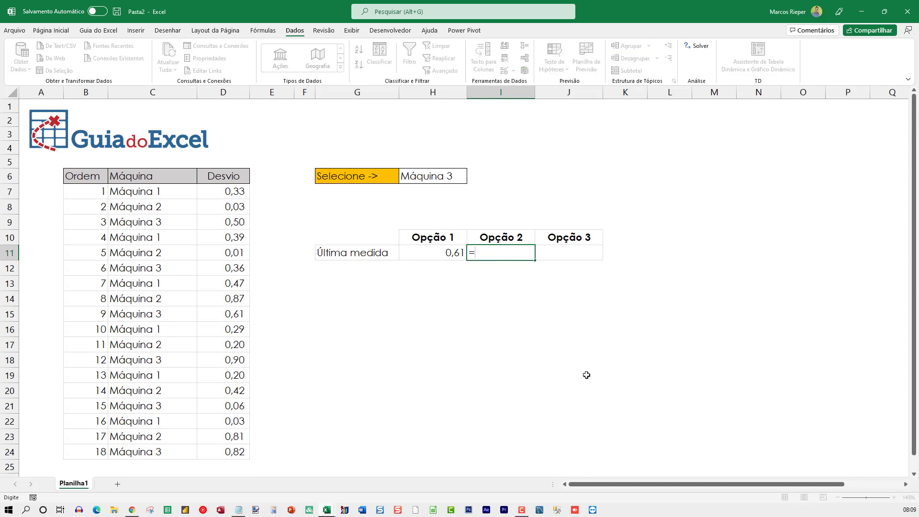
{"action": "type", "text": "PROC"}
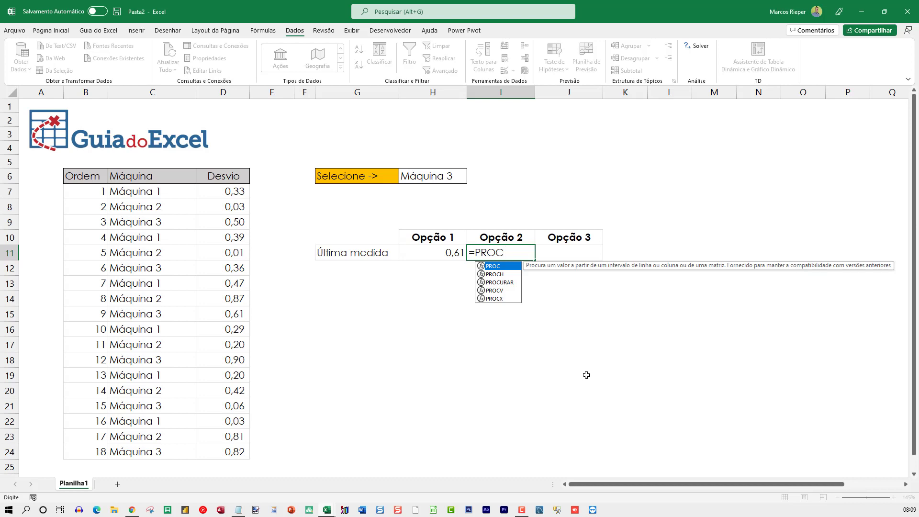
{"action": "type", "text": "(2"}
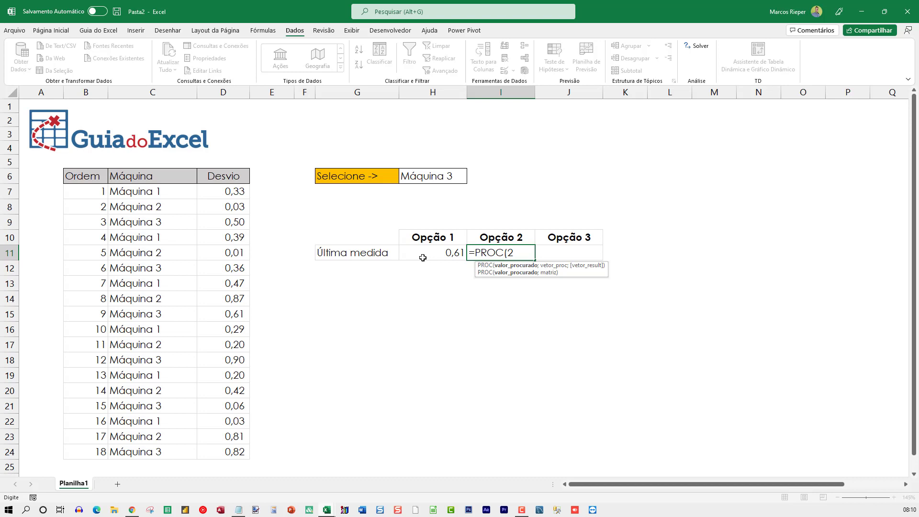
{"action": "type", "text": ";1/("}
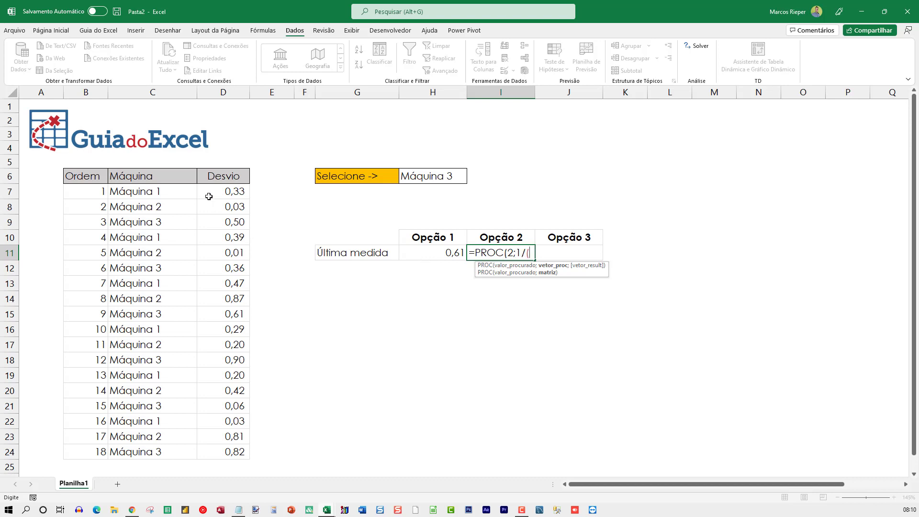
Finish the formula as =PROC(2;1/($C$7:$C$24=H6);$D$7:$D$24), returning 0,82 for Máquina 3
{"action": "left_click_drag", "start_coordinate": [157, 195], "coordinate": [126, 456]}
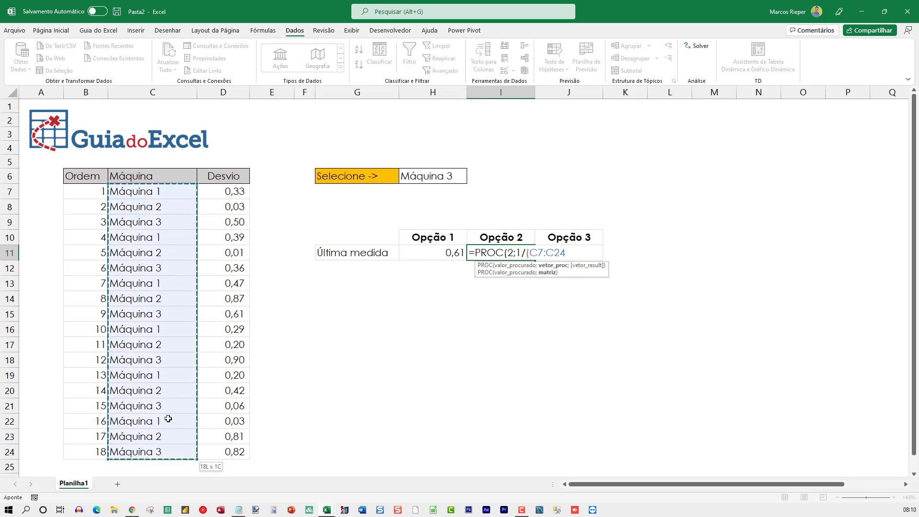
{"action": "key", "text": "F4"}
{"action": "type", "text": "$C$24="}
{"action": "left_click", "coordinate": [416, 177]}
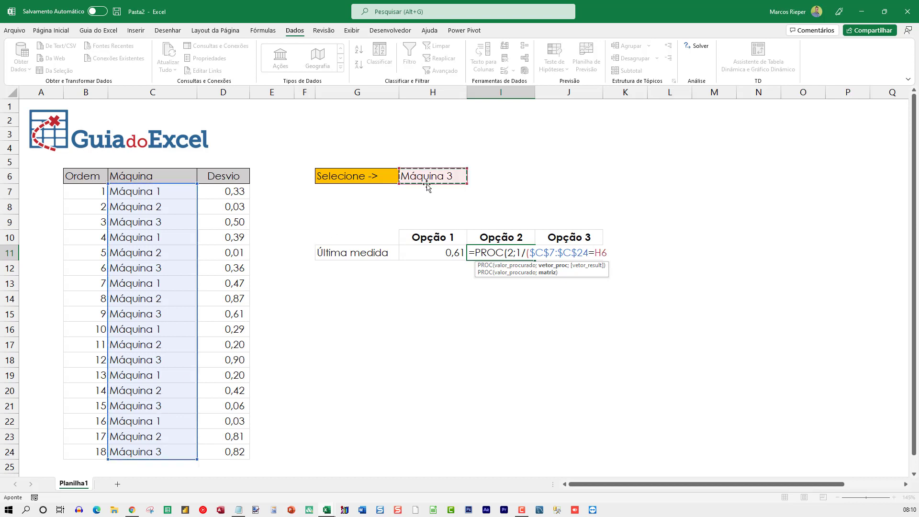
{"action": "type", "text": ")"}
{"action": "type", "text": ";"}
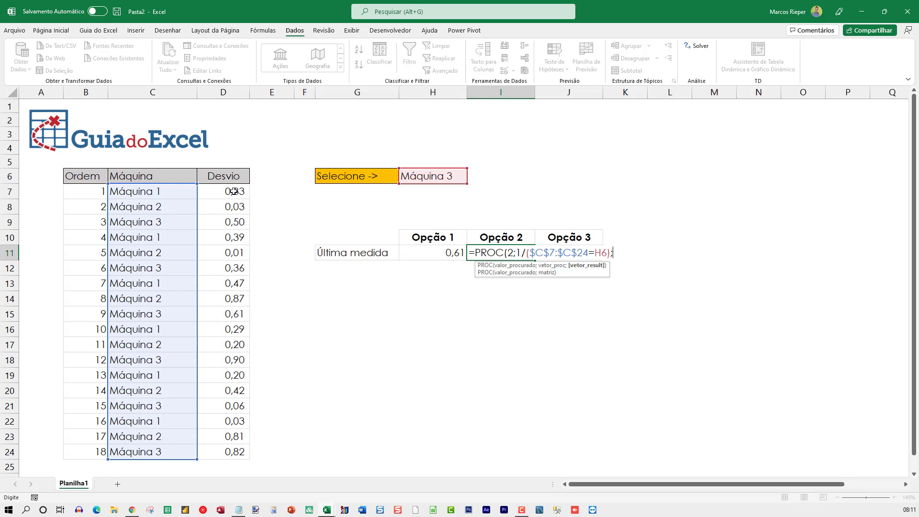
{"action": "left_click_drag", "start_coordinate": [233, 191], "coordinate": [223, 456]}
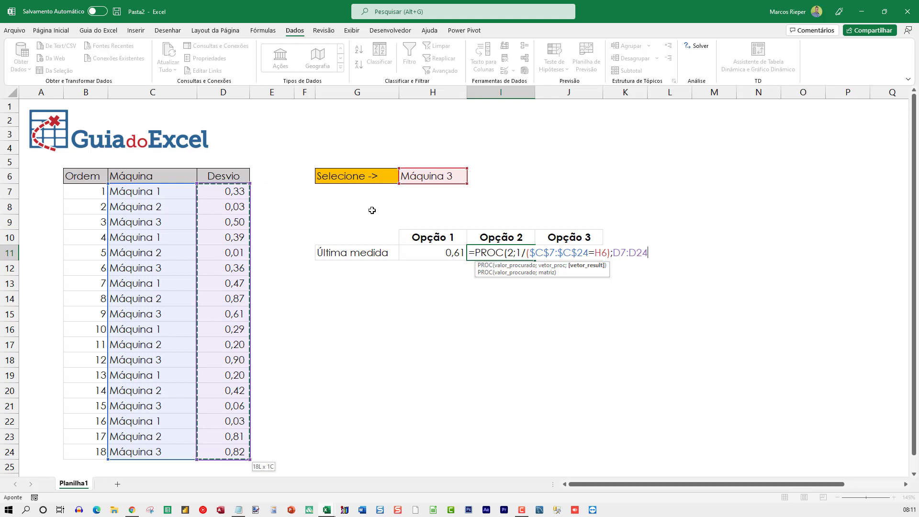
{"action": "key", "text": "F4"}
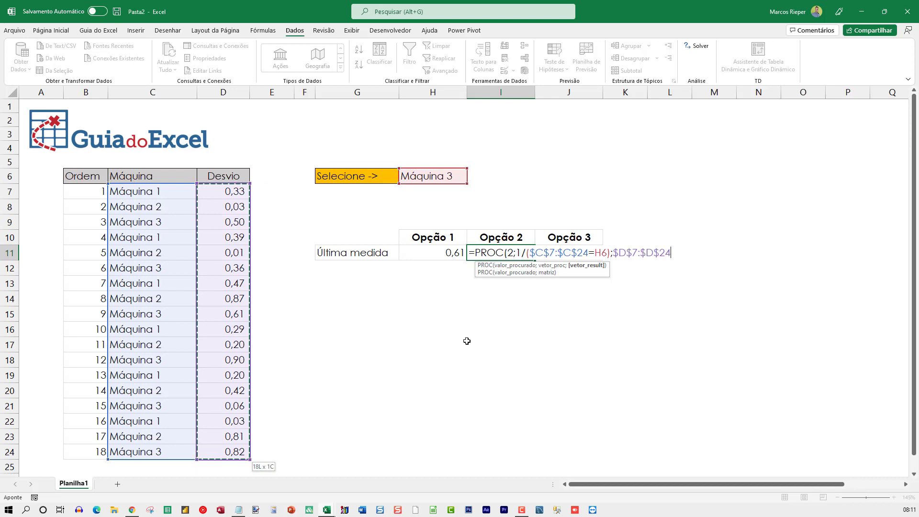
{"action": "type", "text": ")"}
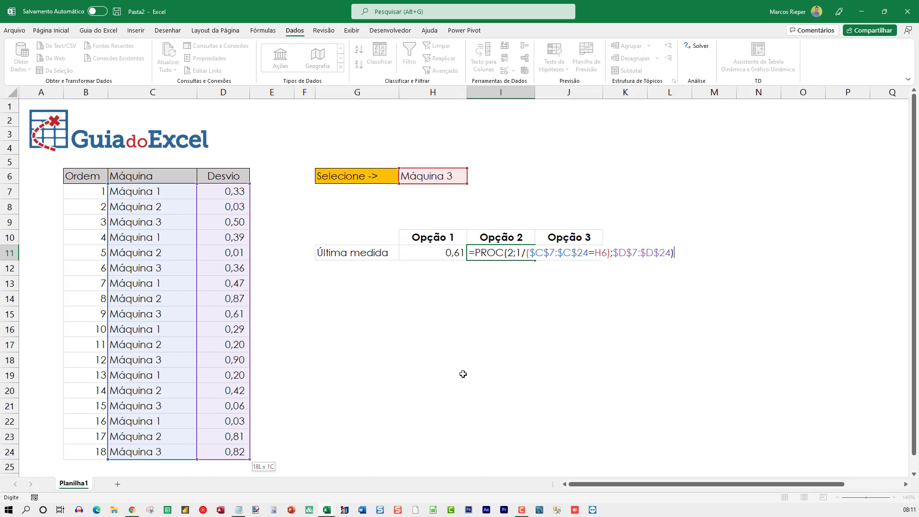
{"action": "key", "text": "Return"}
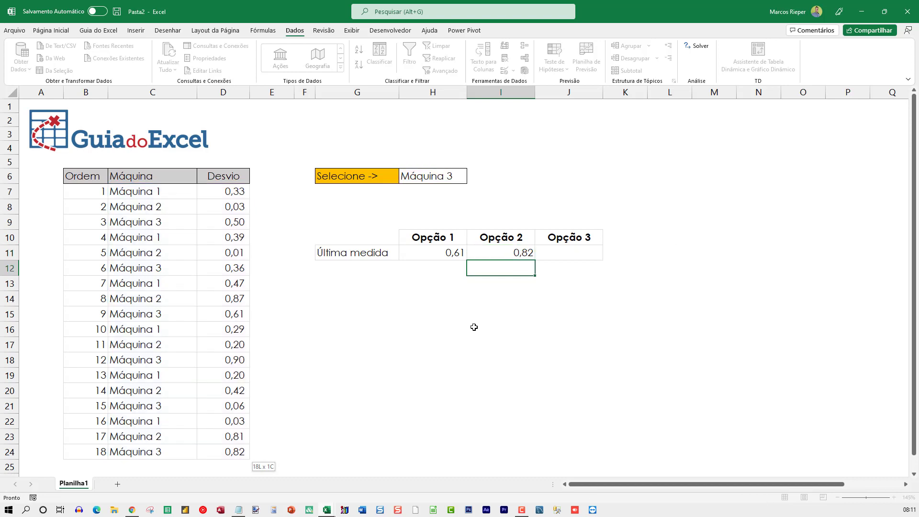
Switch the selector to Máquina 2, then Máquina 1 (Opção 2 shows 0,03), and edit I11's formula
{"action": "key", "text": "Up"}
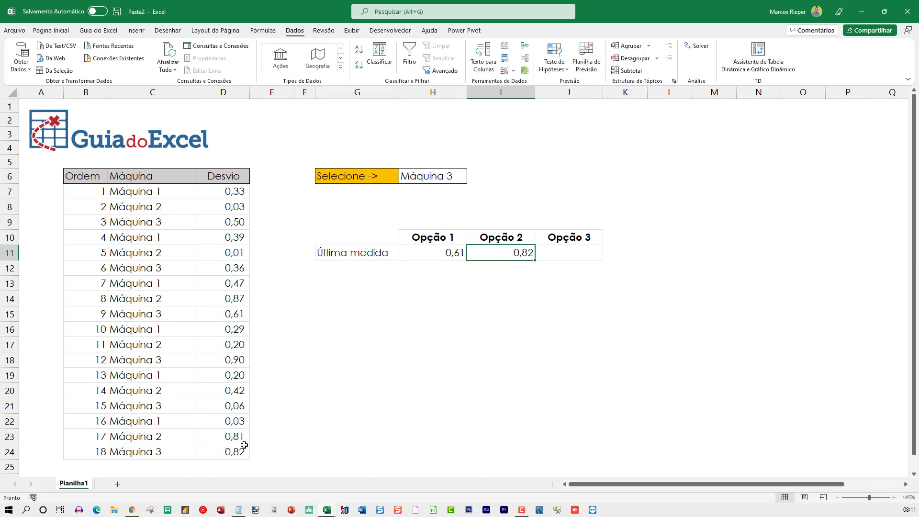
{"action": "left_click", "coordinate": [445, 176]}
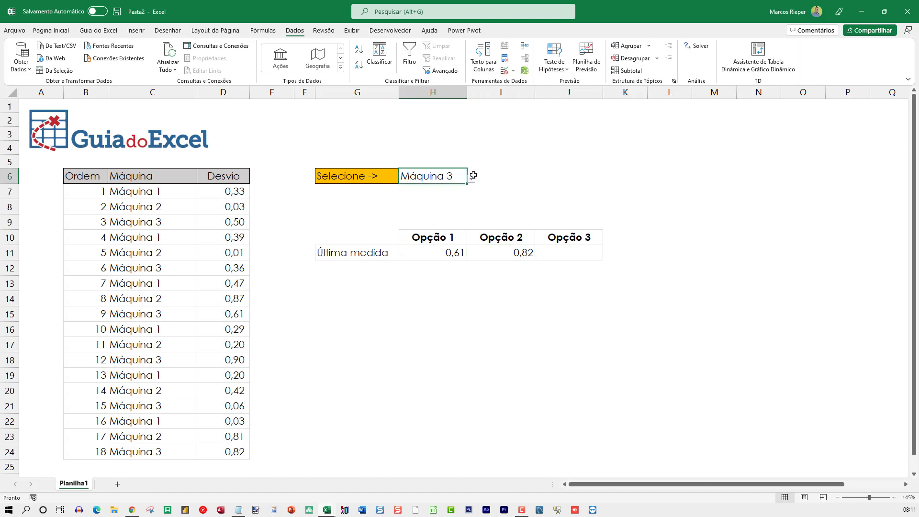
{"action": "left_click", "coordinate": [472, 180]}
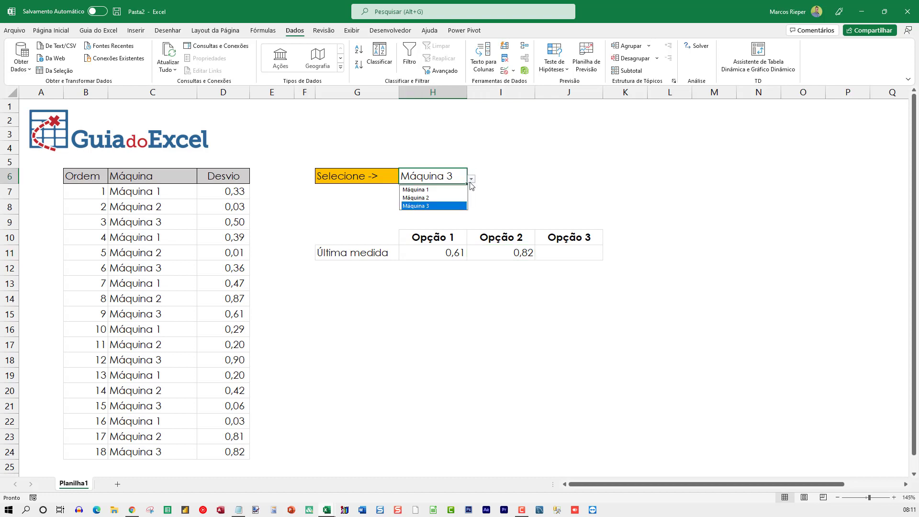
{"action": "left_click", "coordinate": [429, 197]}
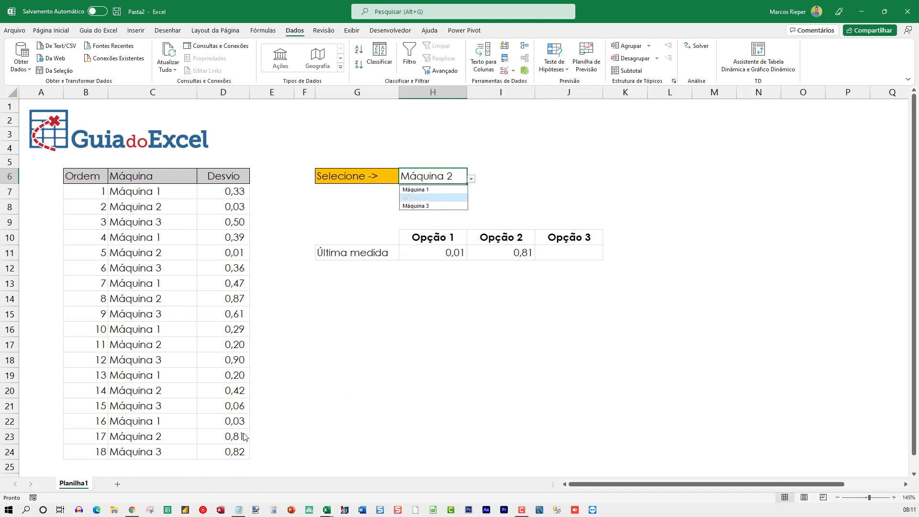
{"action": "left_click", "coordinate": [472, 179]}
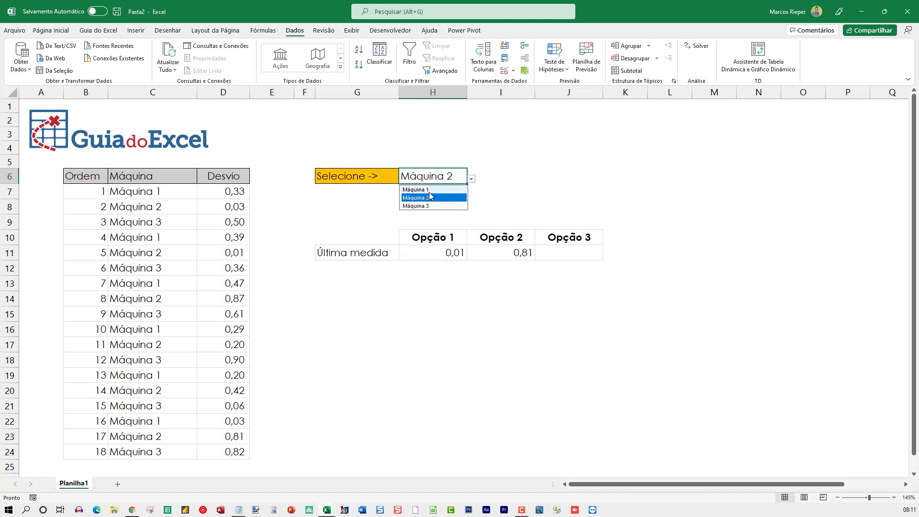
{"action": "left_click", "coordinate": [429, 190]}
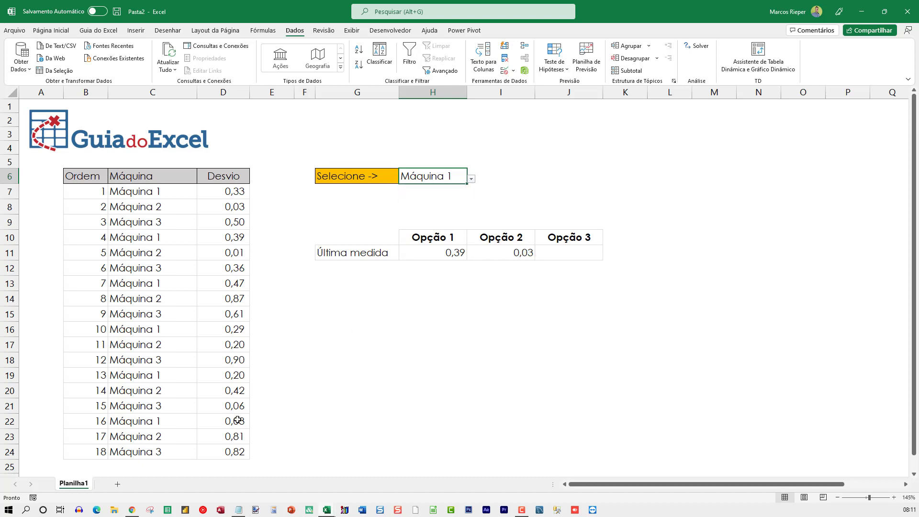
{"action": "left_click", "coordinate": [493, 253]}
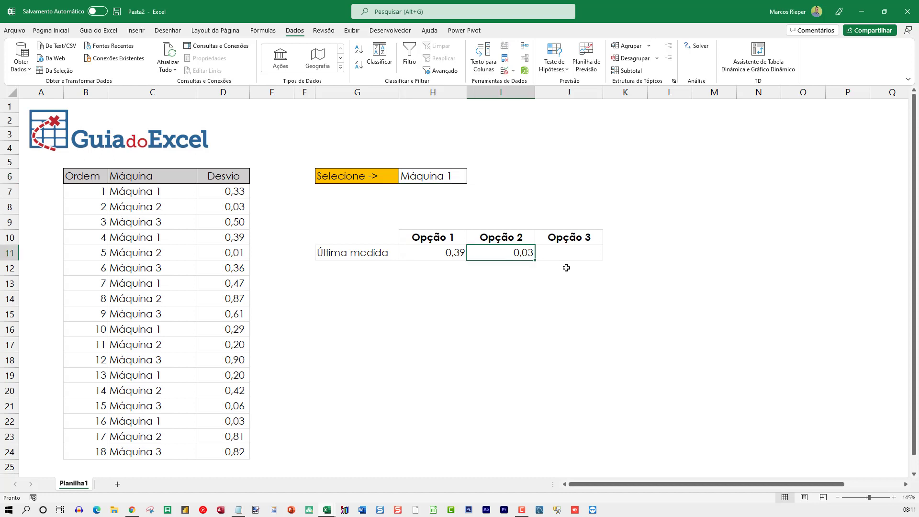
{"action": "key", "text": "F2"}
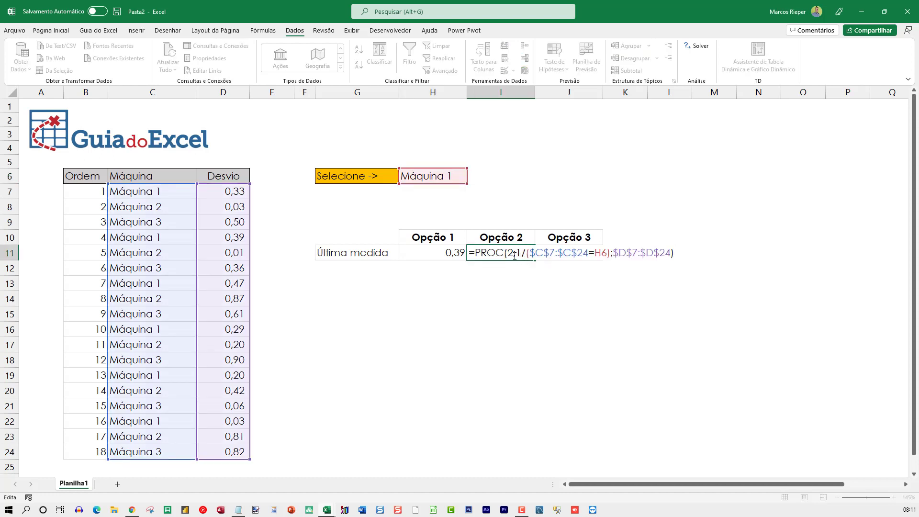
Evaluate the I11 PROC formula's comparison, 1/(…) division and $D$7:$D$24 range with F9, then cancel
{"action": "double_click", "coordinate": [511, 253]}
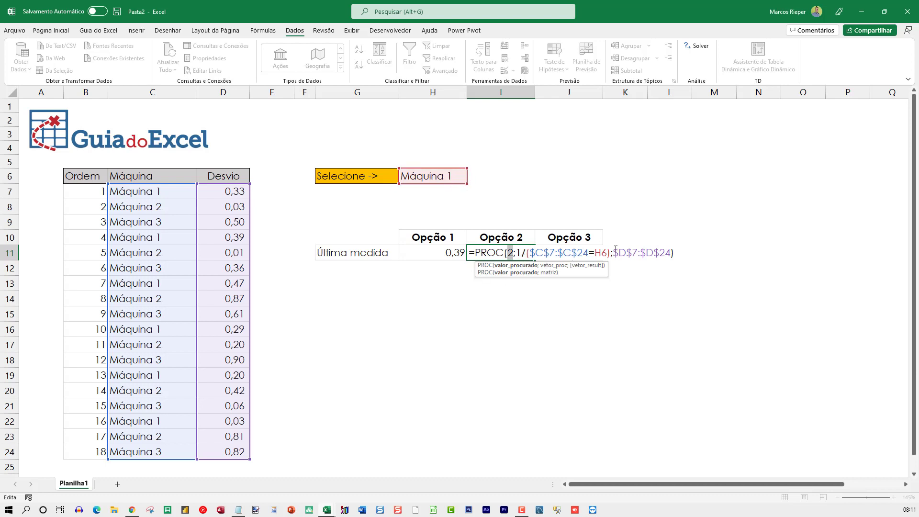
{"action": "left_click_drag", "start_coordinate": [607, 252], "coordinate": [532, 253]}
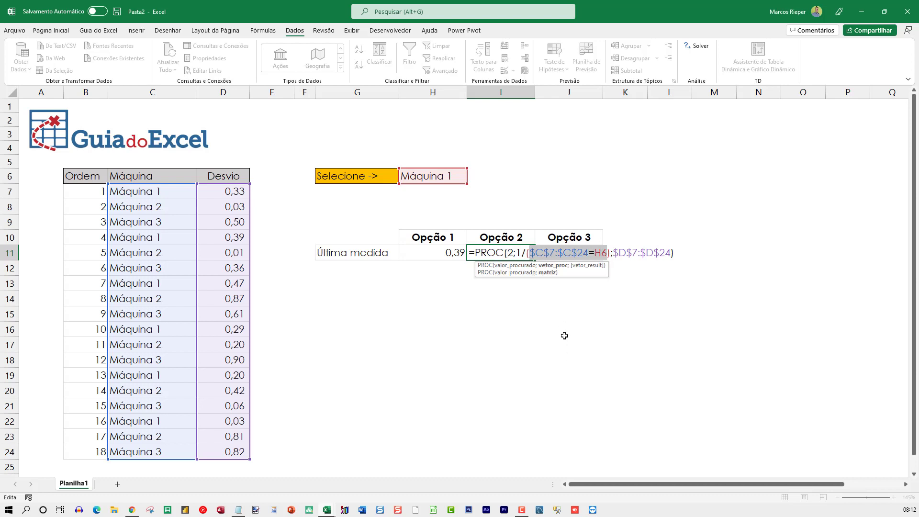
{"action": "key", "text": "F9"}
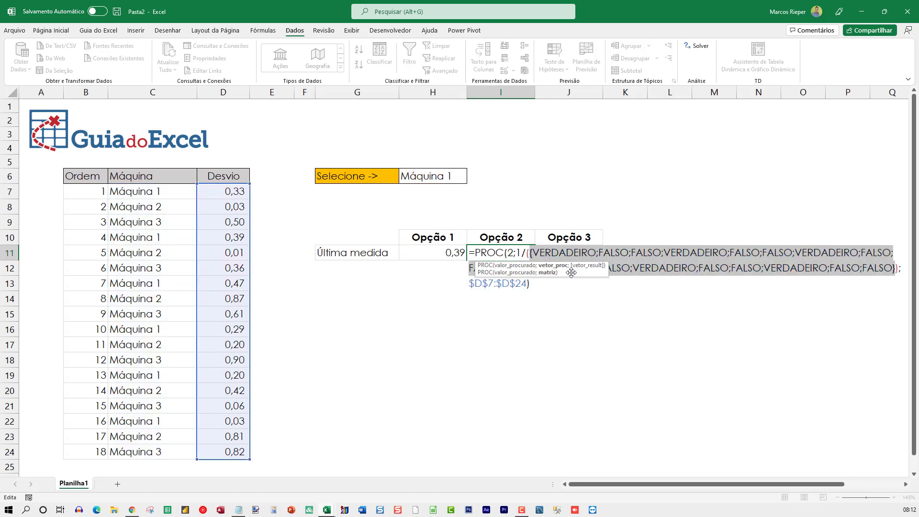
{"action": "left_click_drag", "start_coordinate": [564, 272], "coordinate": [609, 194]}
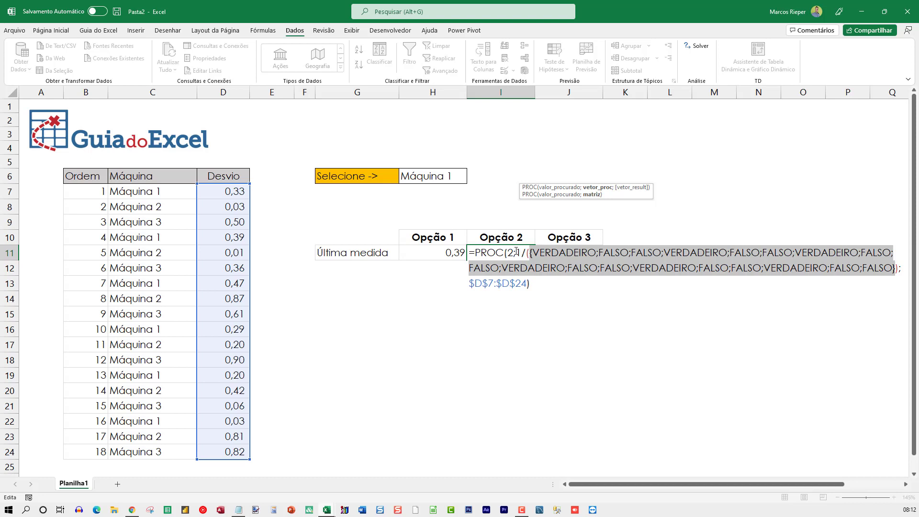
{"action": "left_click_drag", "start_coordinate": [516, 252], "coordinate": [899, 268]}
{"action": "key", "text": "F9"}
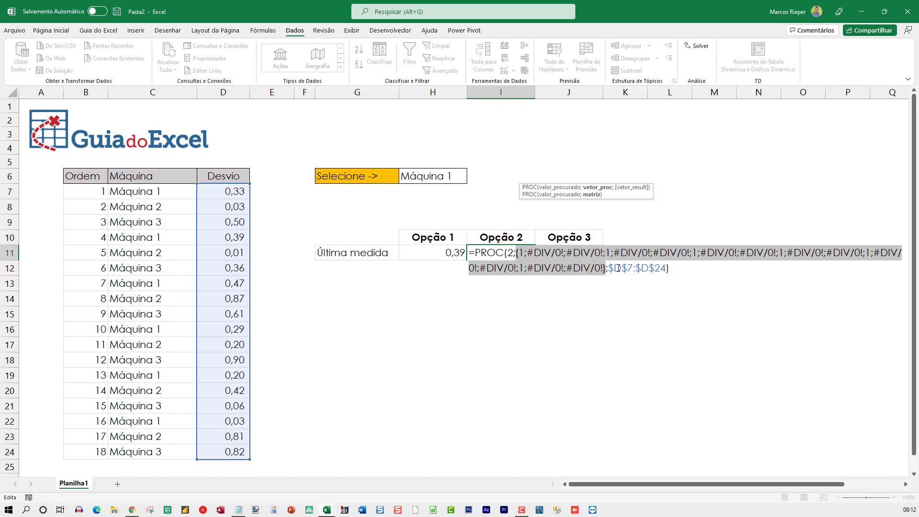
{"action": "left_click_drag", "start_coordinate": [608, 269], "coordinate": [666, 268]}
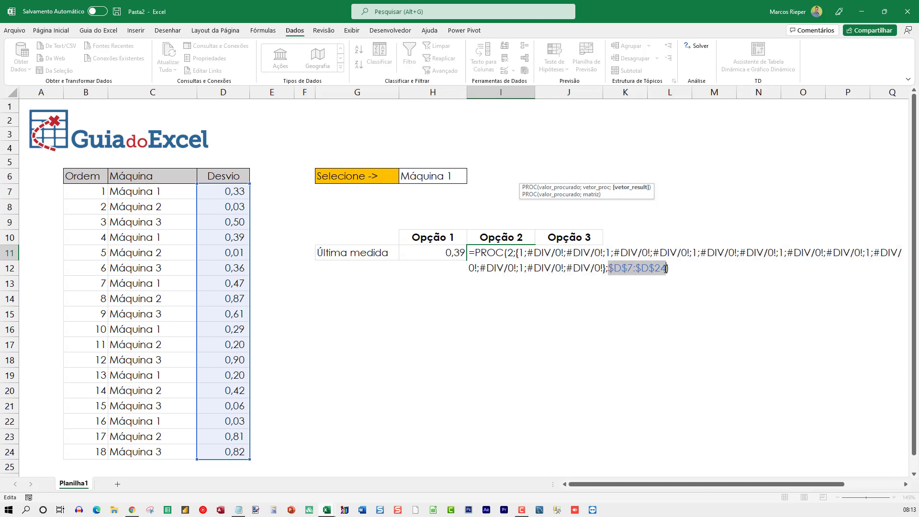
{"action": "key", "text": "F9"}
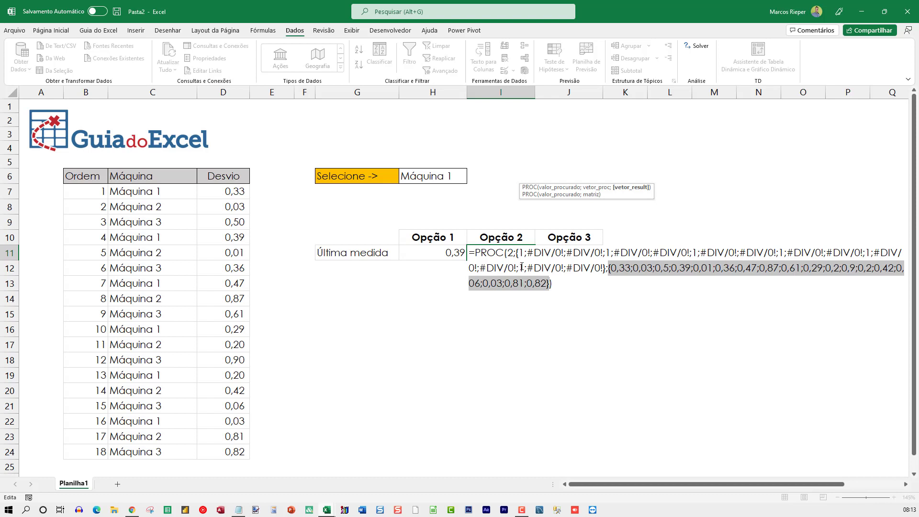
{"action": "key", "text": "Escape"}
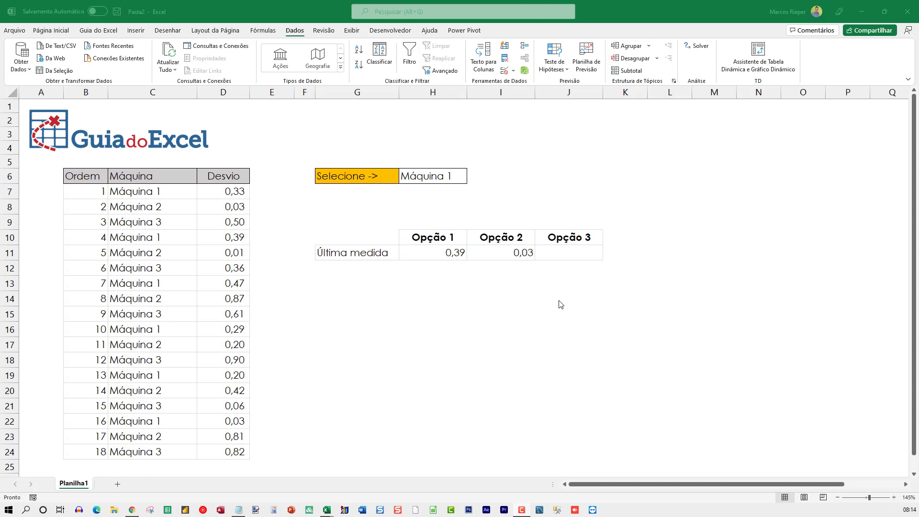
{"action": "left_click", "coordinate": [564, 257]}
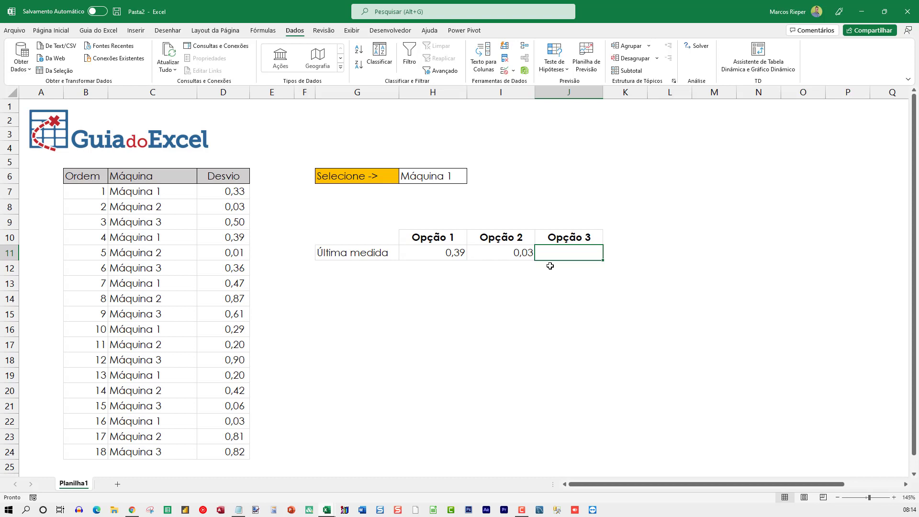
In J11 start =PROCX with absolute $H$6, $C$7:$C$24 search range and $D$7:$D$24 return range
{"action": "type", "text": "="}
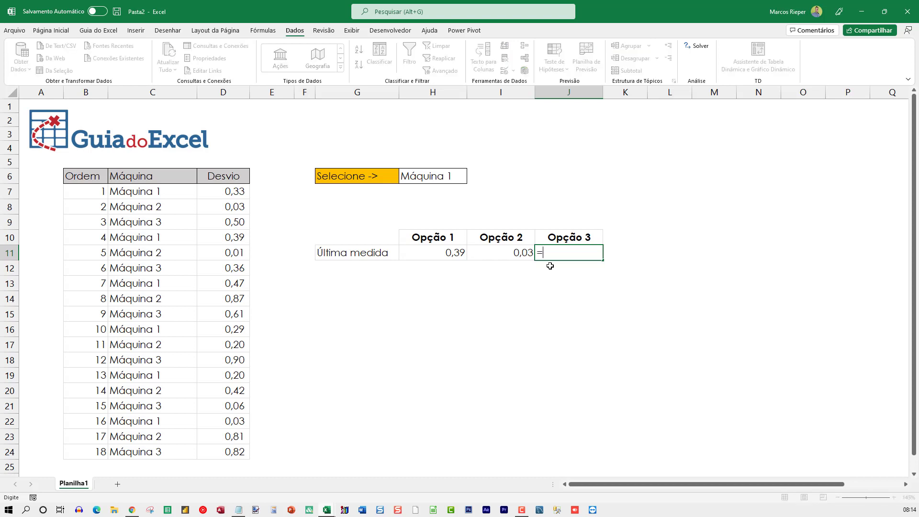
{"action": "type", "text": "PRO"}
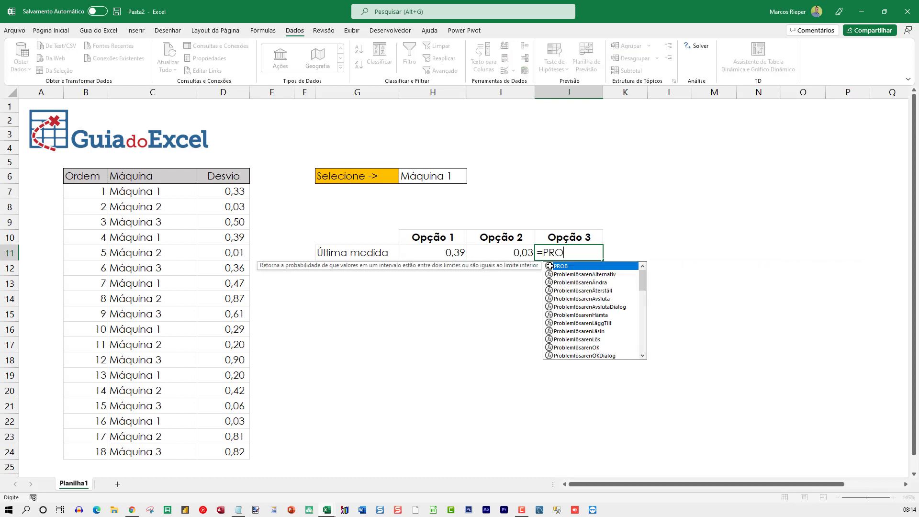
{"action": "type", "text": "CX"}
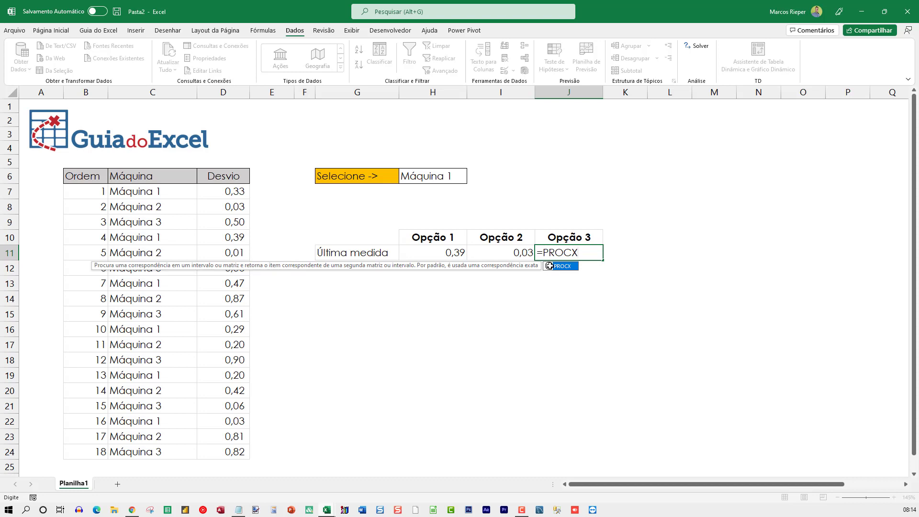
{"action": "type", "text": "("}
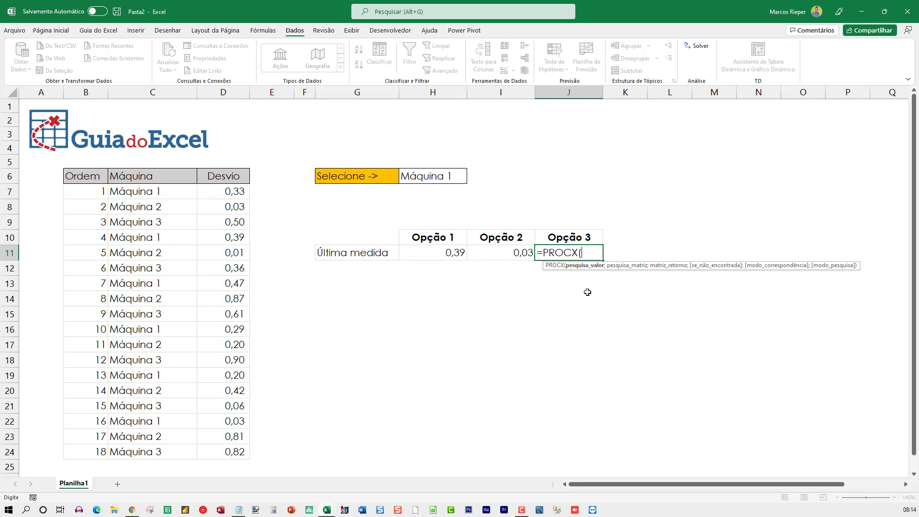
{"action": "left_click", "coordinate": [425, 178]}
{"action": "key", "text": "F4"}
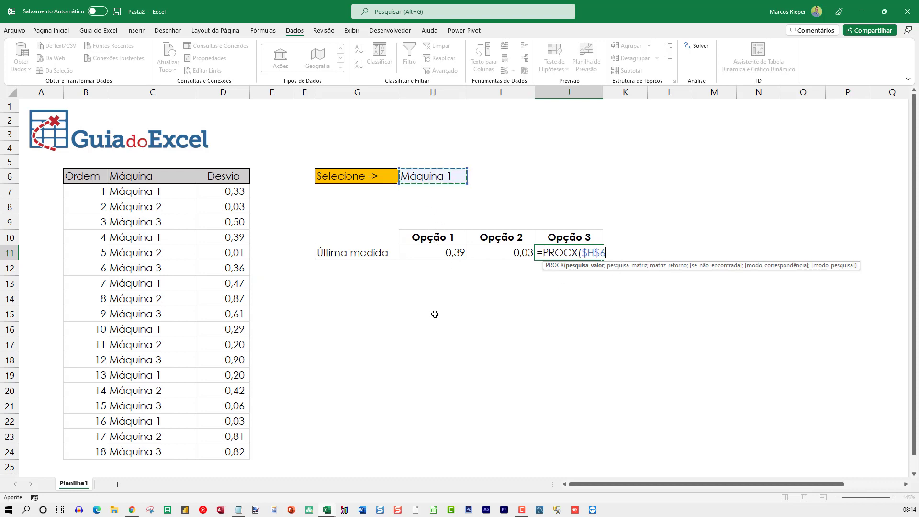
{"action": "type", "text": ";"}
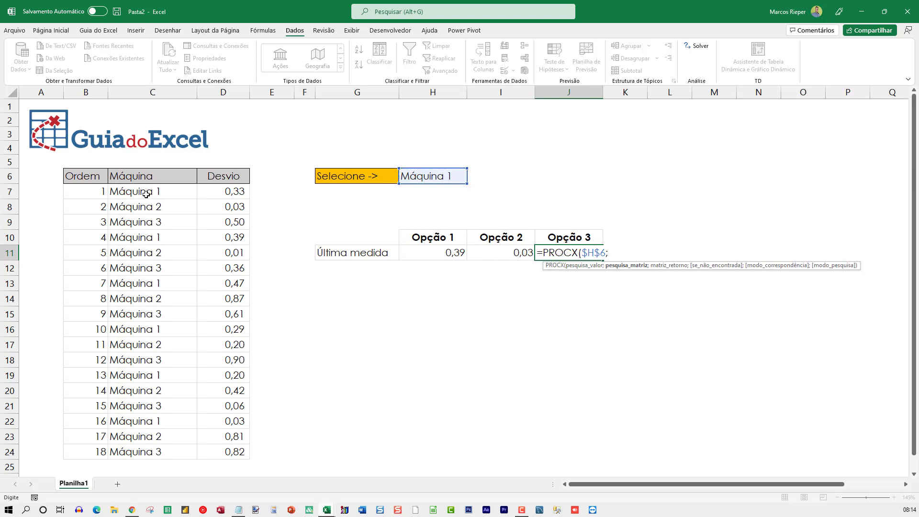
{"action": "left_click_drag", "start_coordinate": [147, 193], "coordinate": [149, 450]}
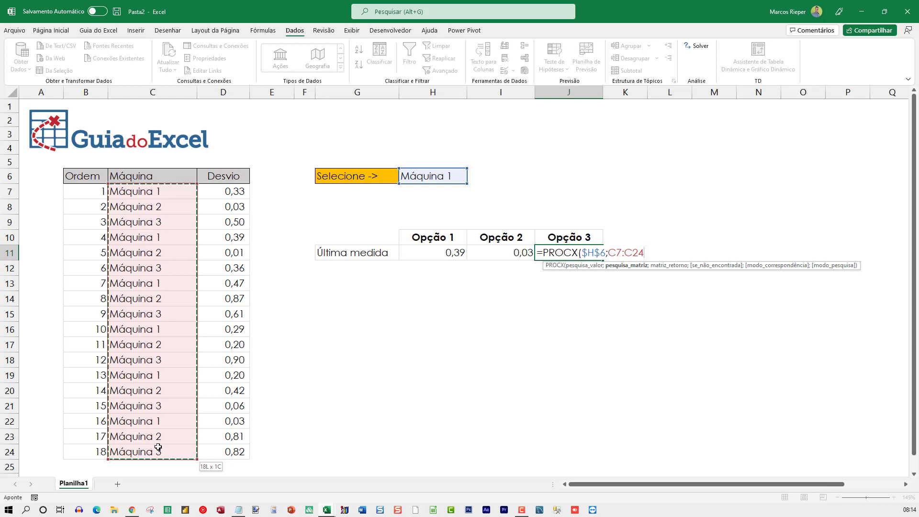
{"action": "key", "text": "F4"}
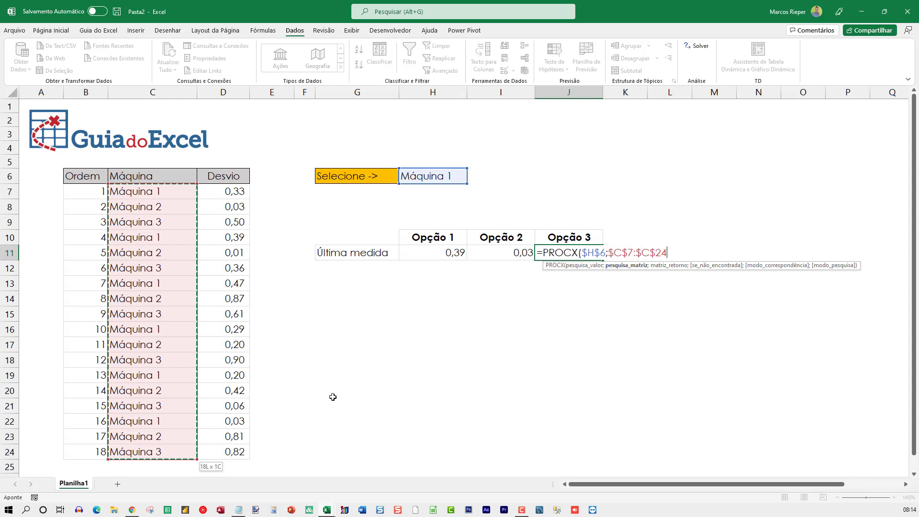
{"action": "type", "text": ";"}
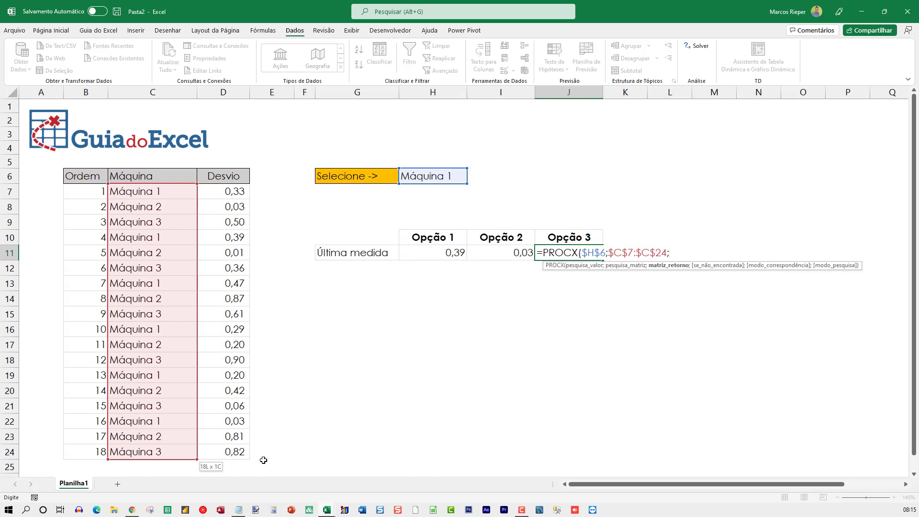
{"action": "left_click_drag", "start_coordinate": [232, 453], "coordinate": [210, 191]}
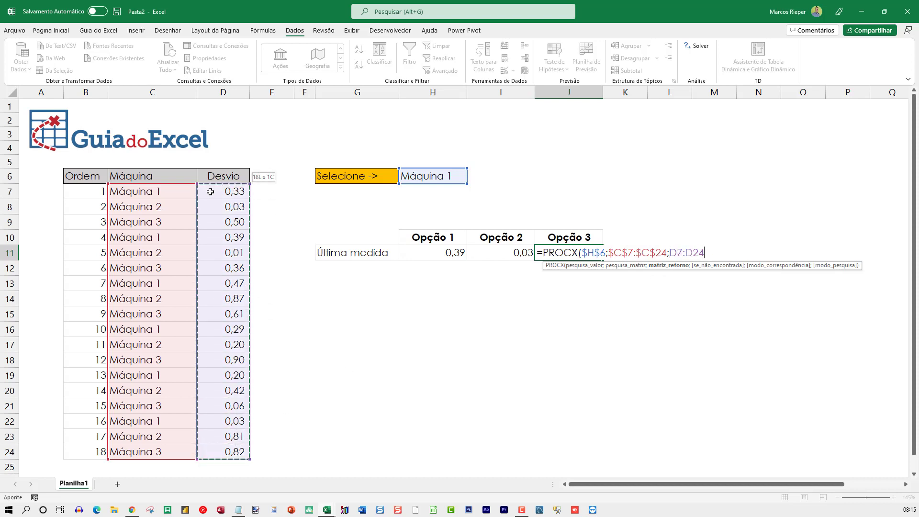
{"action": "key", "text": "F4"}
Finish the PROCX with exact match mode 0 and last-to-first search mode -1, and commit it
{"action": "type", "text": "$D$24;"}
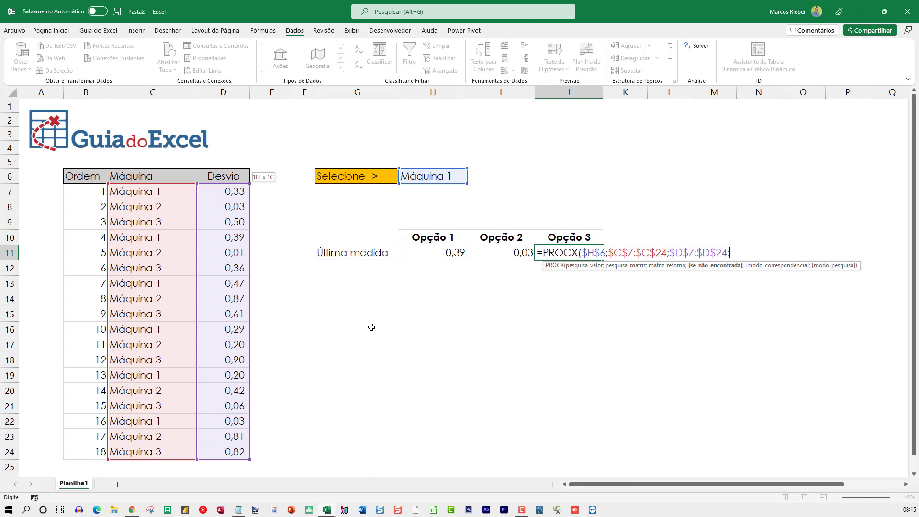
{"action": "type", "text": ";"}
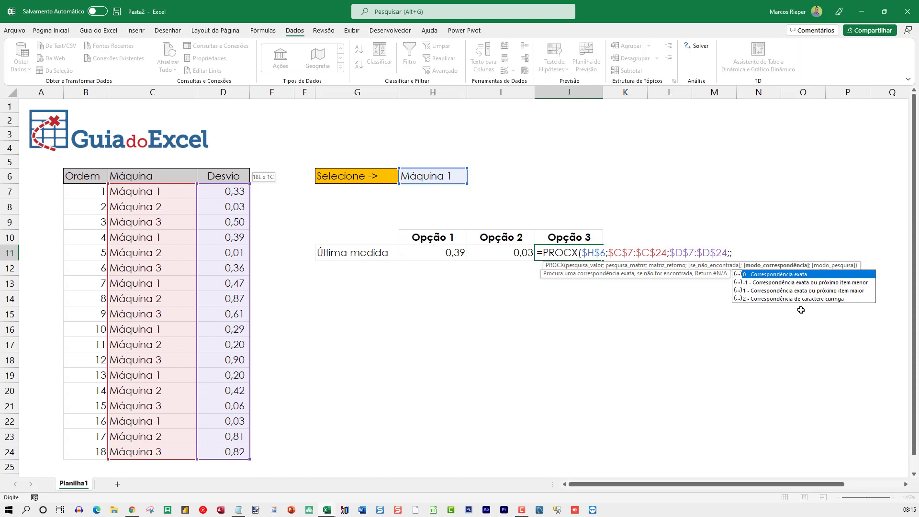
{"action": "double_click", "coordinate": [775, 275]}
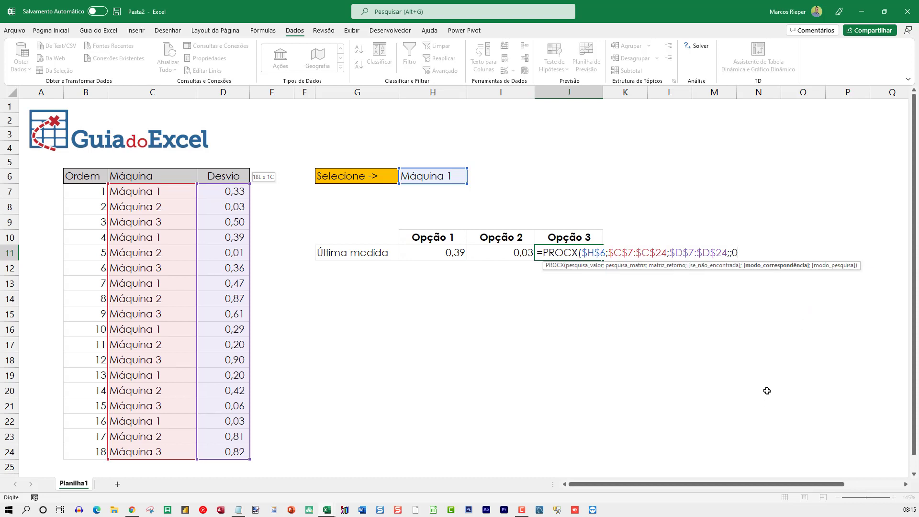
{"action": "type", "text": ";"}
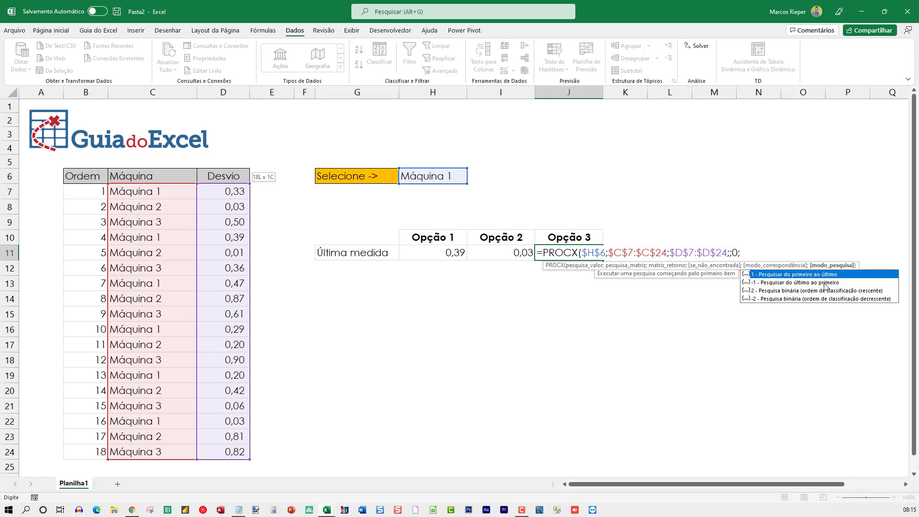
{"action": "left_click", "coordinate": [798, 286]}
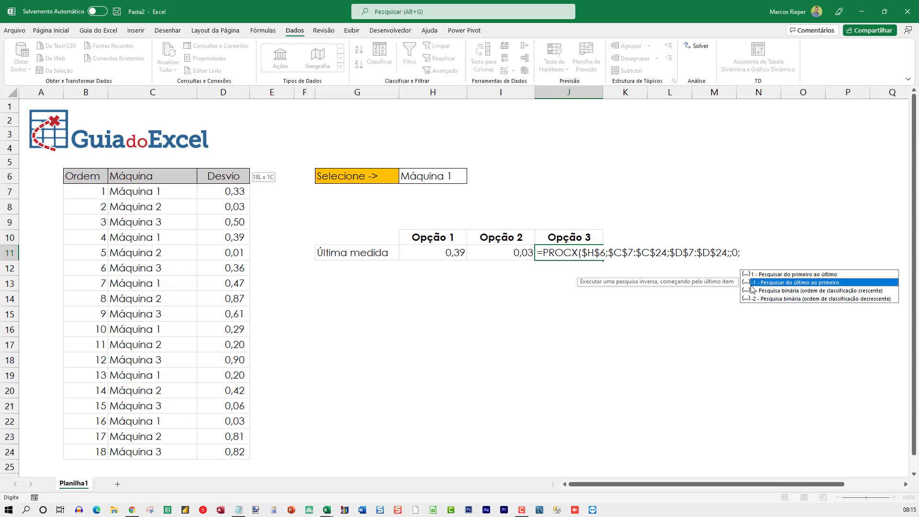
{"action": "double_click", "coordinate": [768, 283]}
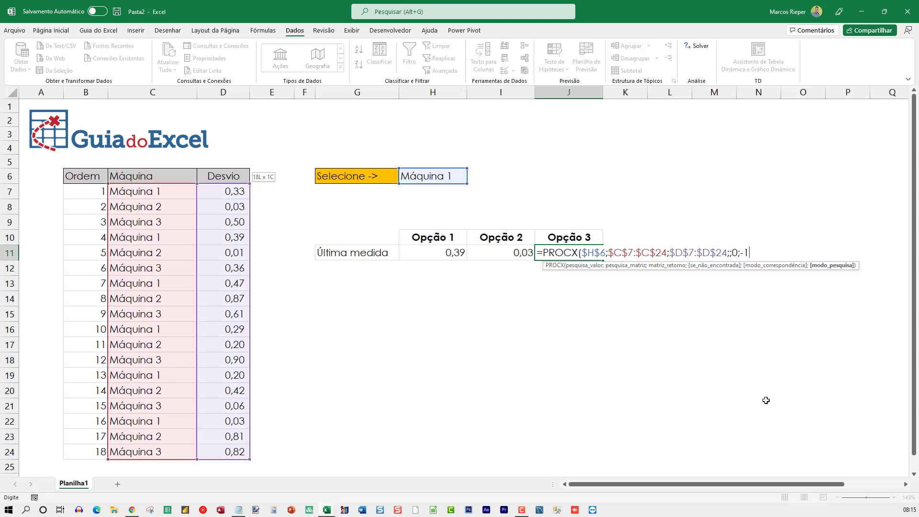
{"action": "type", "text": ")"}
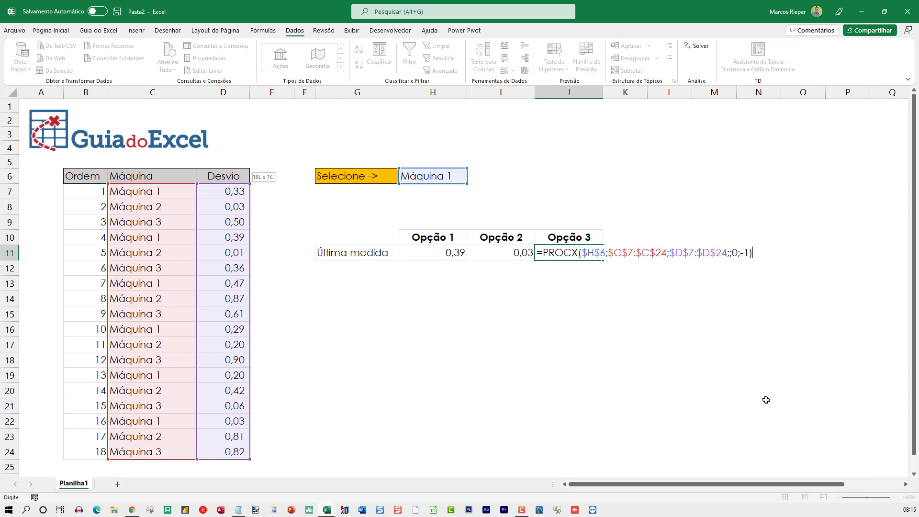
{"action": "key", "text": "ctrl+Return"}
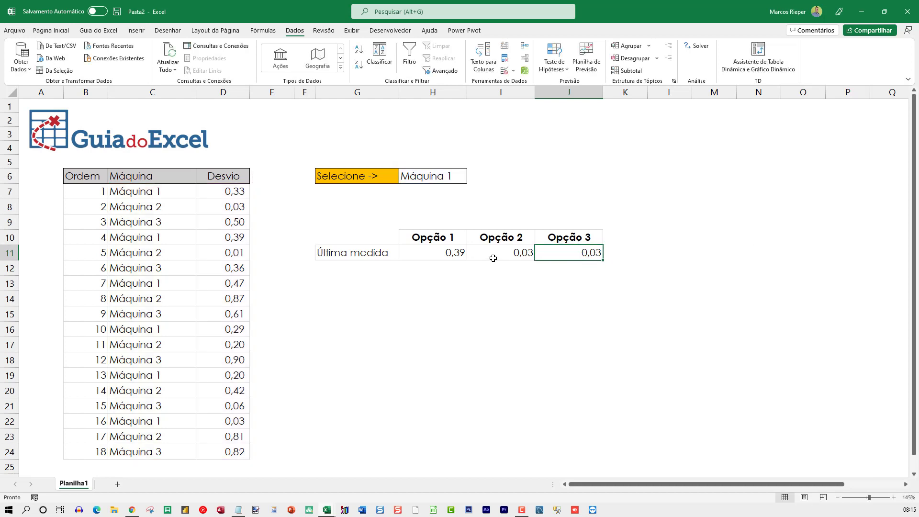
Switch the H6 machine dropdown to Máquina 2, then Máquina 3, to update Opção 1–3
{"action": "left_click", "coordinate": [419, 172]}
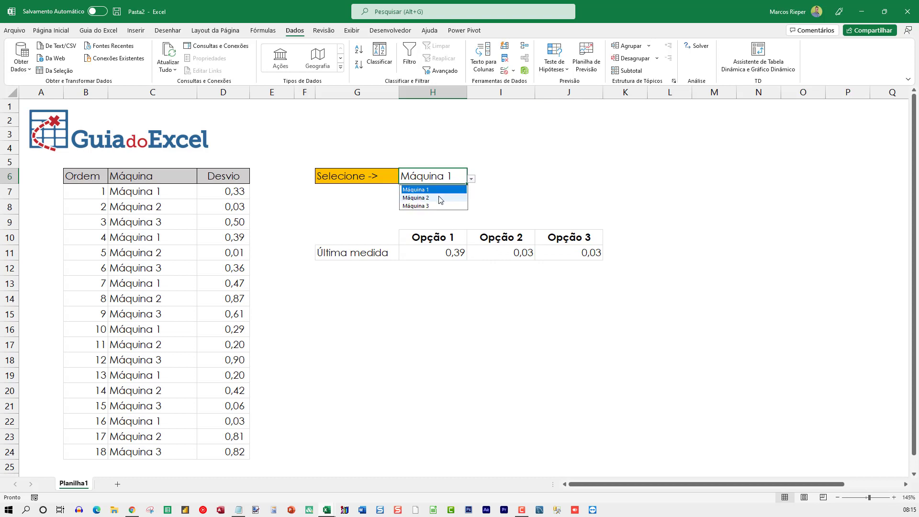
{"action": "left_click", "coordinate": [471, 179]}
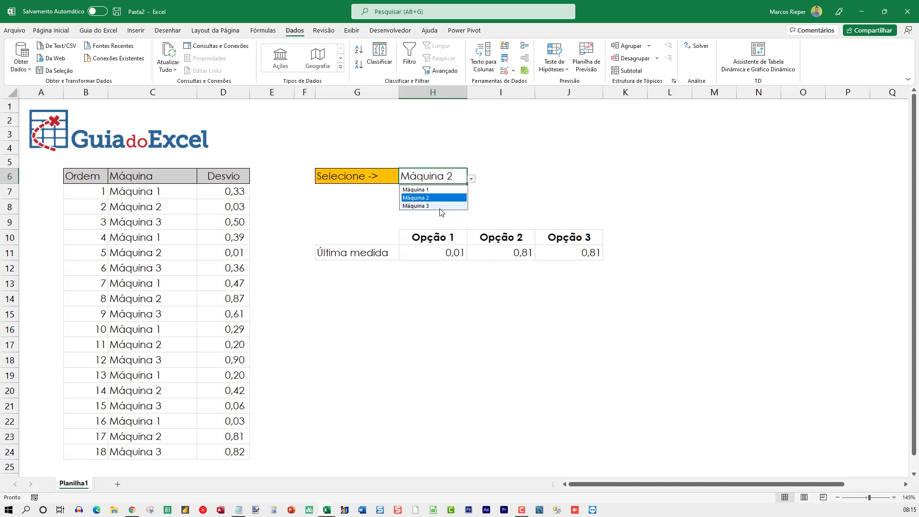
{"action": "left_click", "coordinate": [421, 206]}
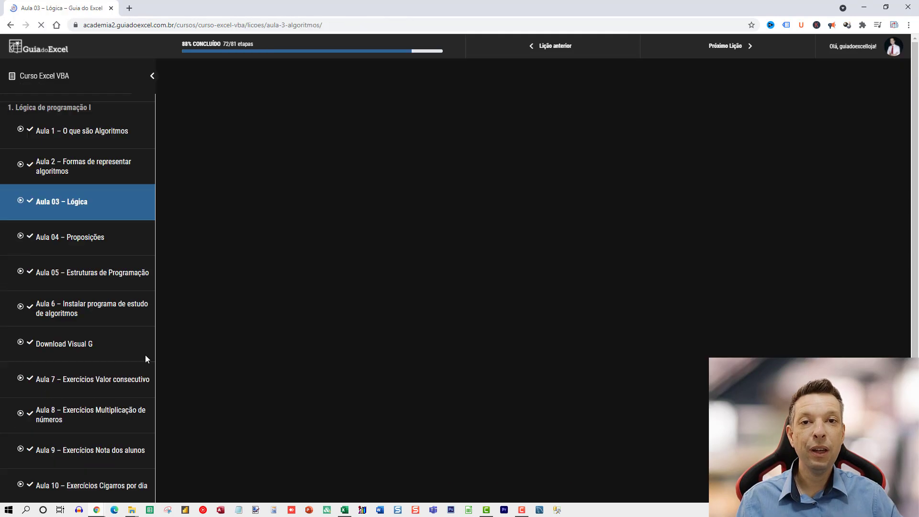
{"action": "scroll", "coordinate": [145, 354], "scroll_direction": "down", "scroll_amount": 6}
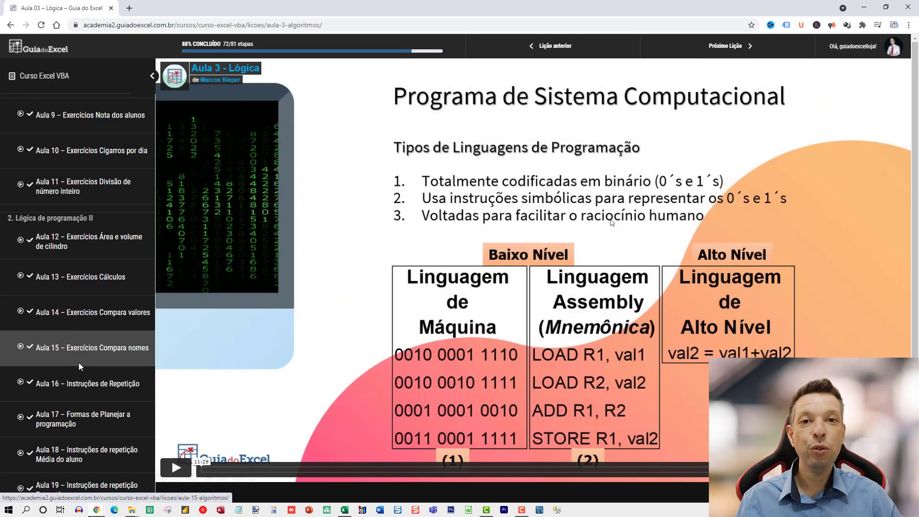
{"action": "scroll", "coordinate": [77, 378], "scroll_direction": "down", "scroll_amount": 5}
{"action": "scroll", "coordinate": [72, 368], "scroll_direction": "down", "scroll_amount": 3}
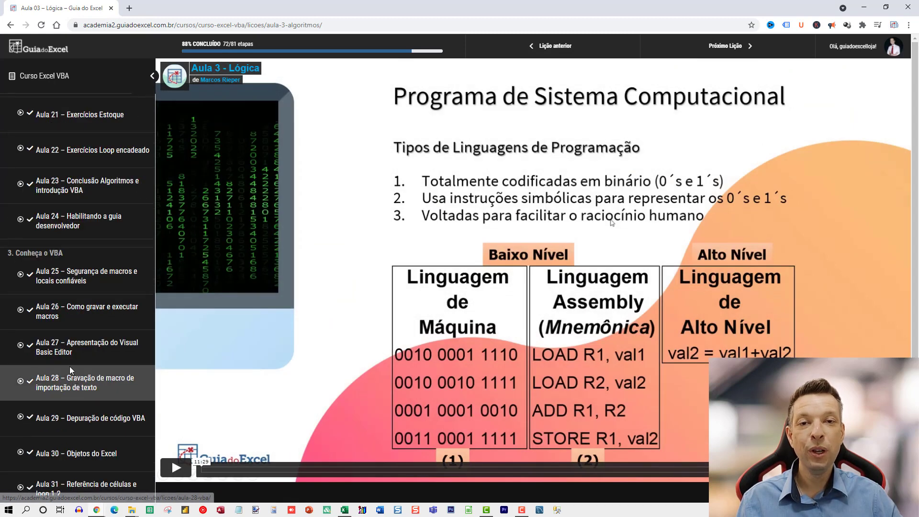
{"action": "scroll", "coordinate": [72, 398], "scroll_direction": "down", "scroll_amount": 5}
{"action": "scroll", "coordinate": [71, 397], "scroll_direction": "down", "scroll_amount": 4}
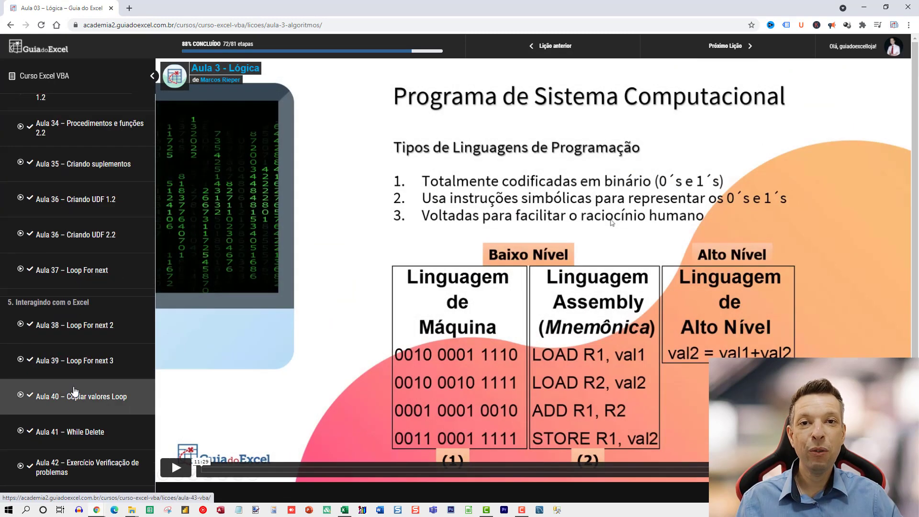